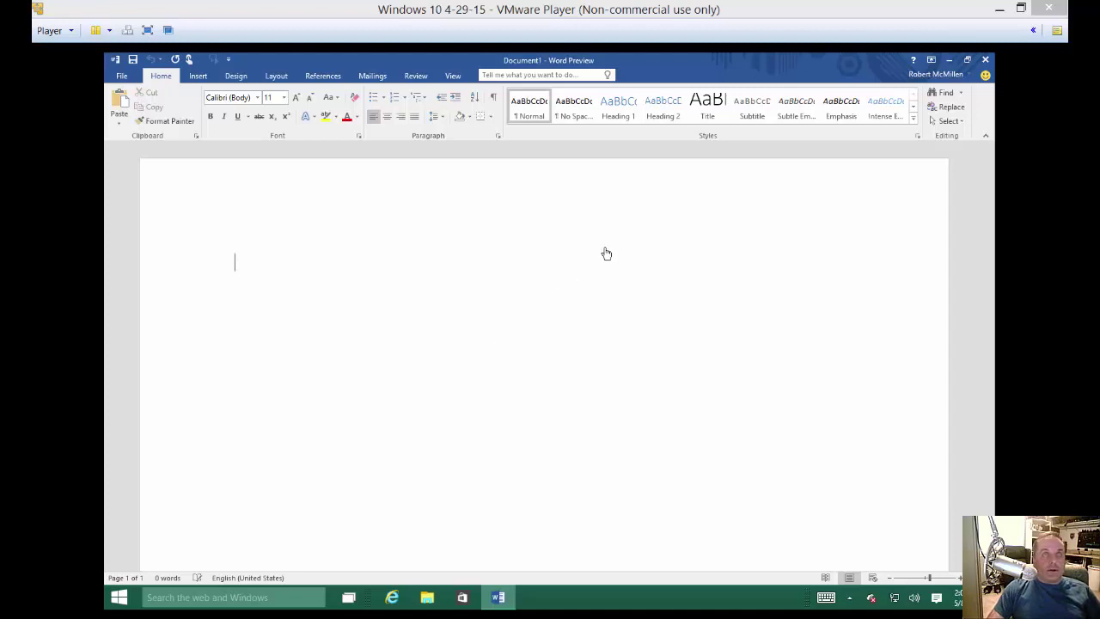
Step: Click into the blank Word document to bring the window into focus
click(415, 306)
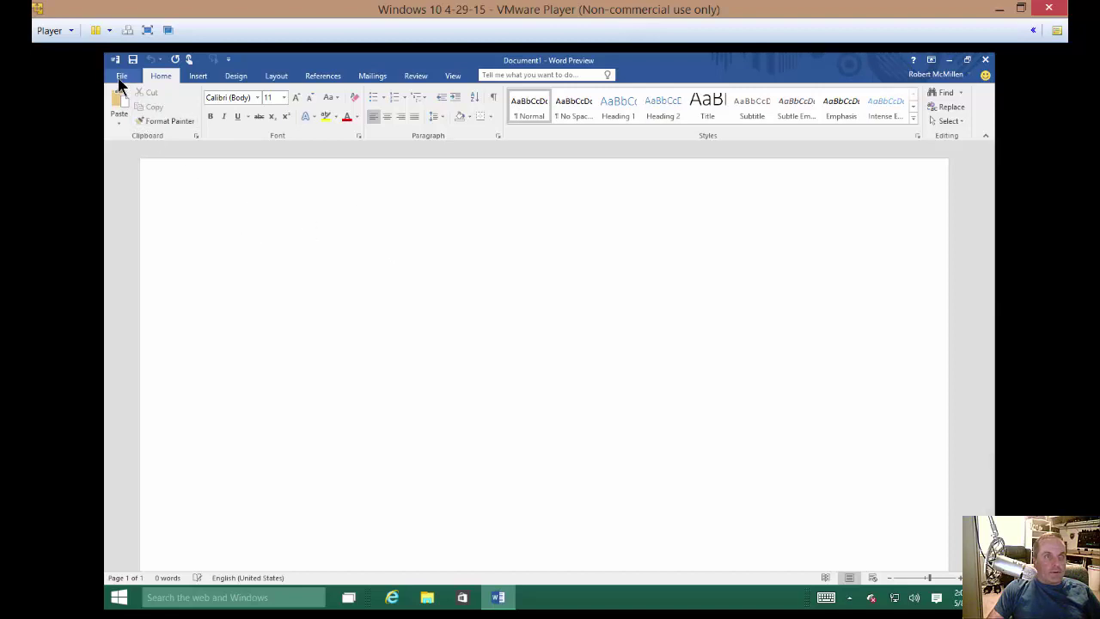
Step: From the New page, search the online templates for 'business card'
click(121, 77)
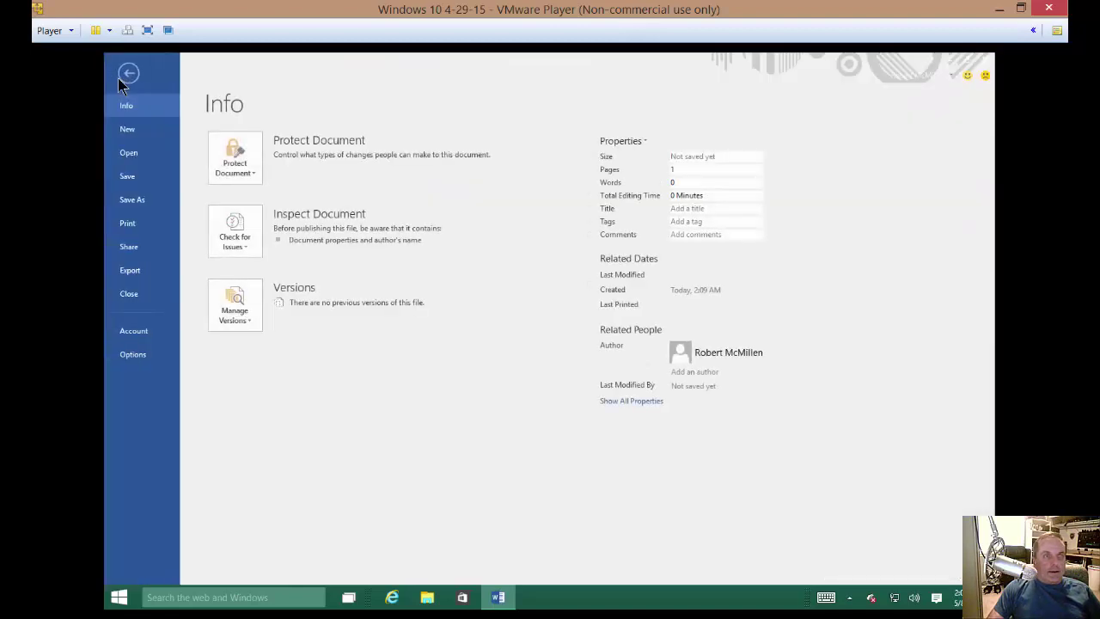
click(129, 130)
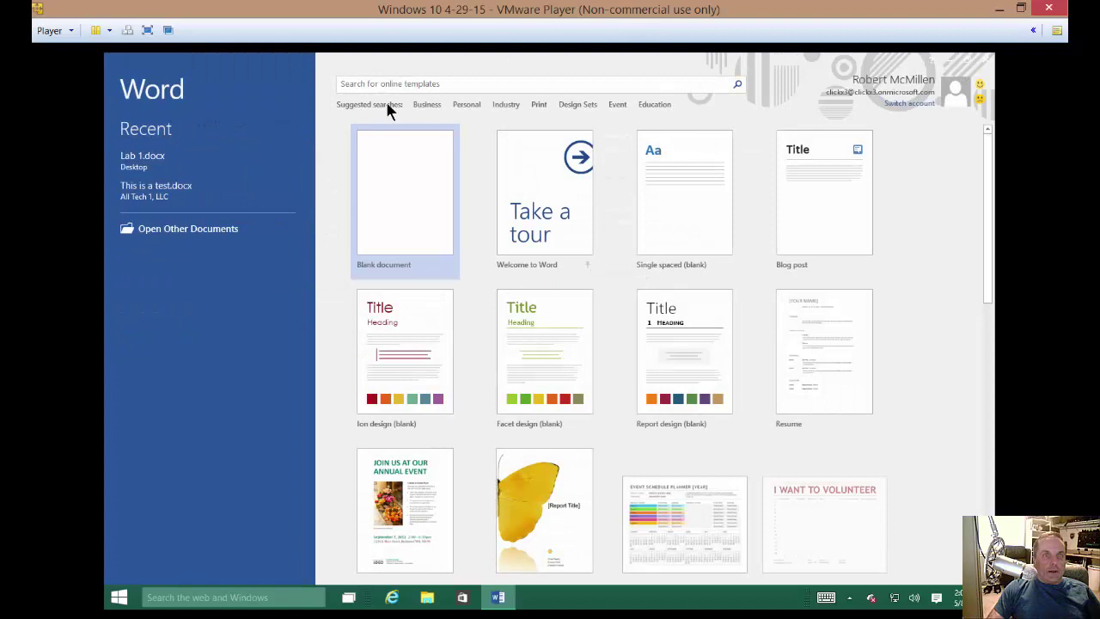
click(404, 85)
text(bu)
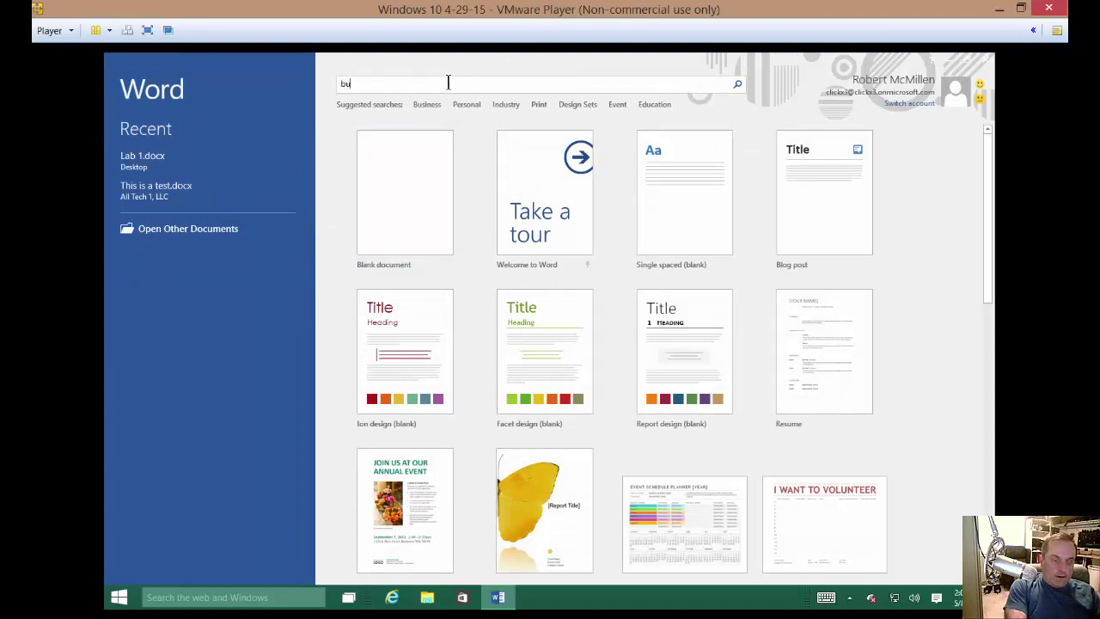
text(siness card)
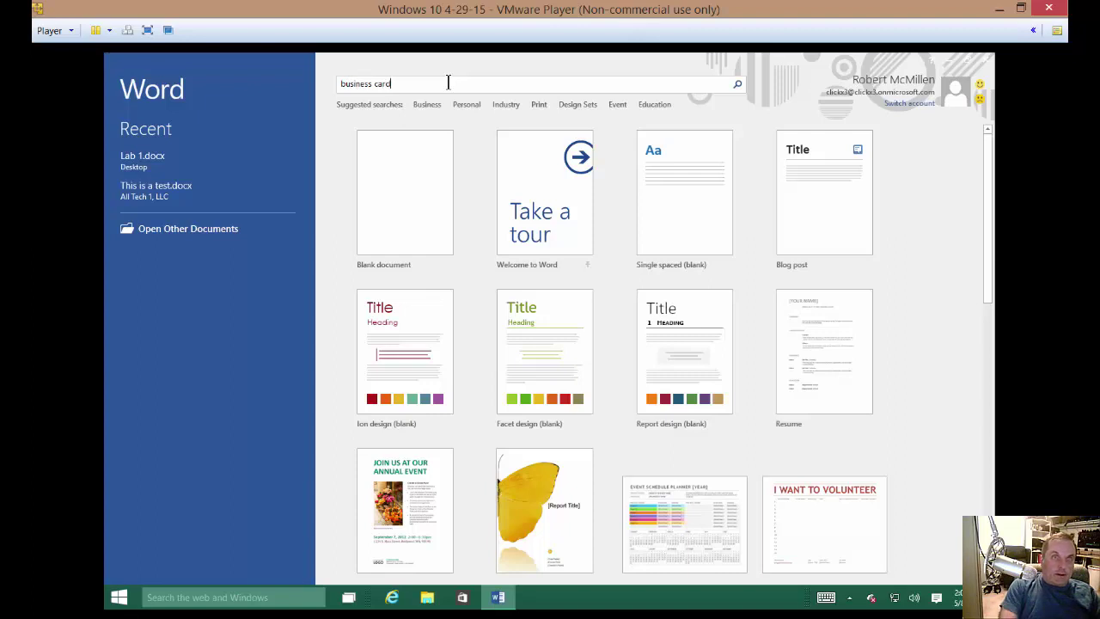
key(Return)
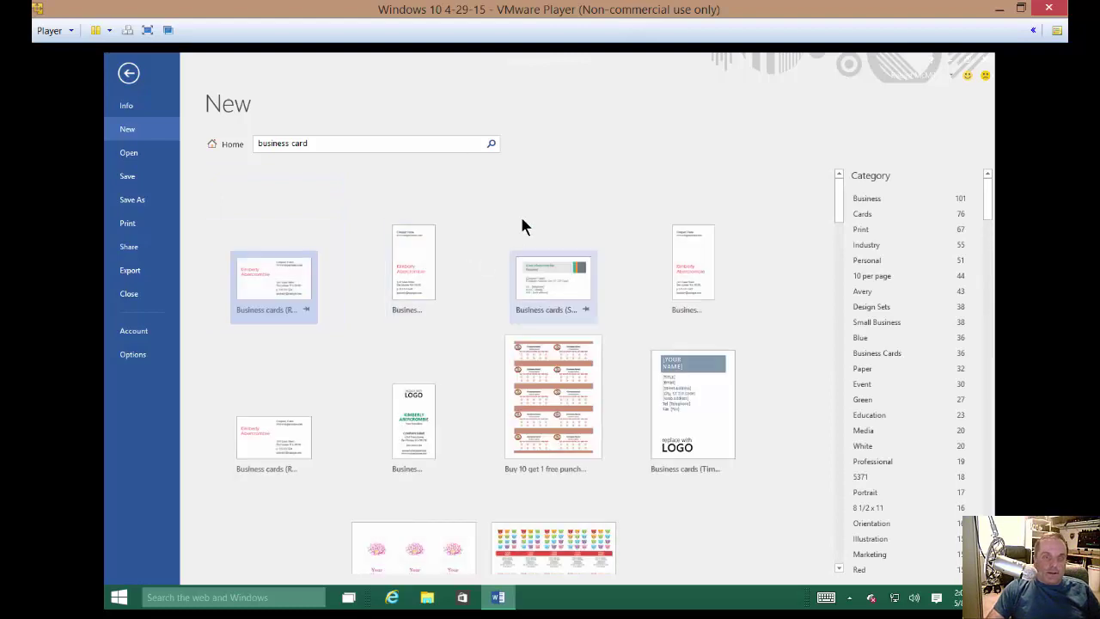
Step: Scroll through the business card results to find the Retail sales business cards template
scroll(675, 258, down, 2)
scroll(676, 260, down, 3)
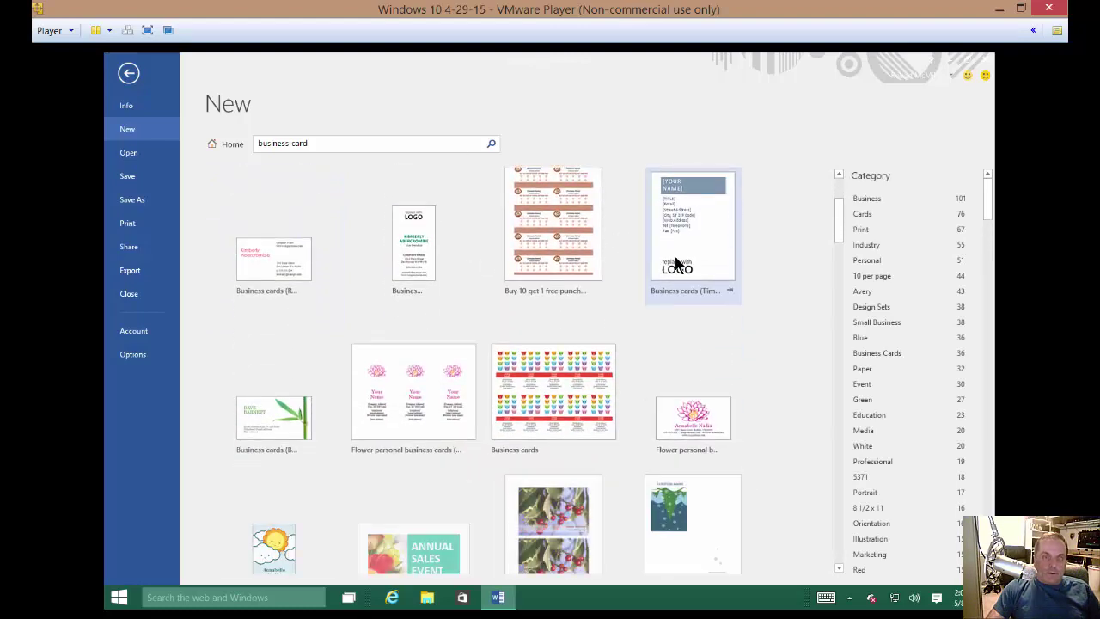
scroll(676, 260, down, 3)
scroll(676, 260, down, 3)
scroll(676, 260, down, 3)
scroll(675, 261, down, 2)
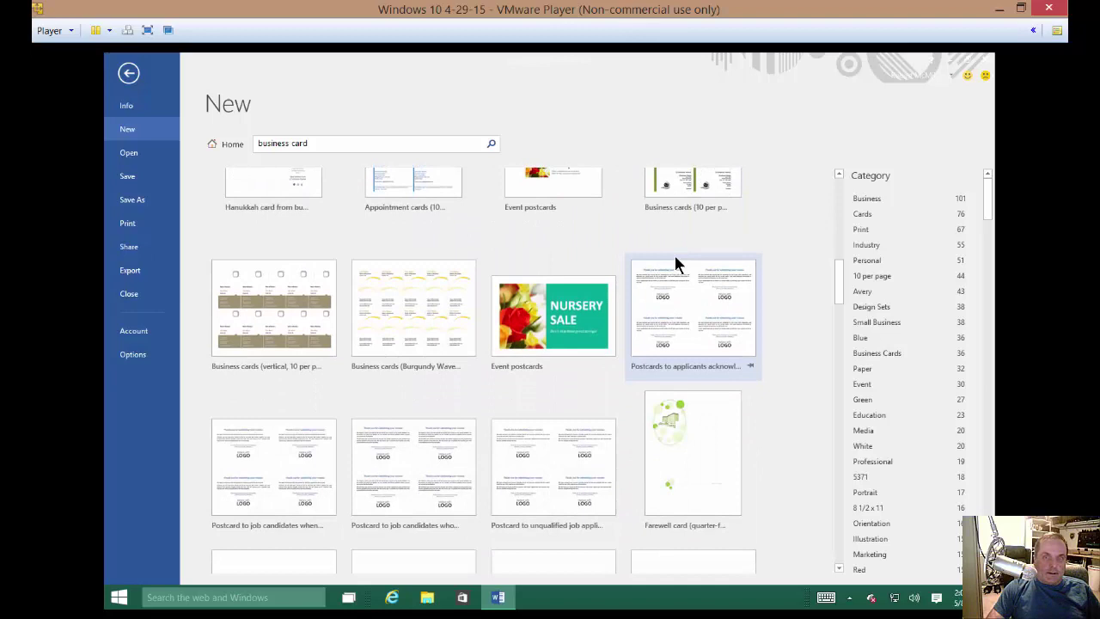
scroll(675, 260, down, 3)
scroll(676, 260, down, 3)
scroll(676, 261, down, 2)
scroll(676, 262, down, 2)
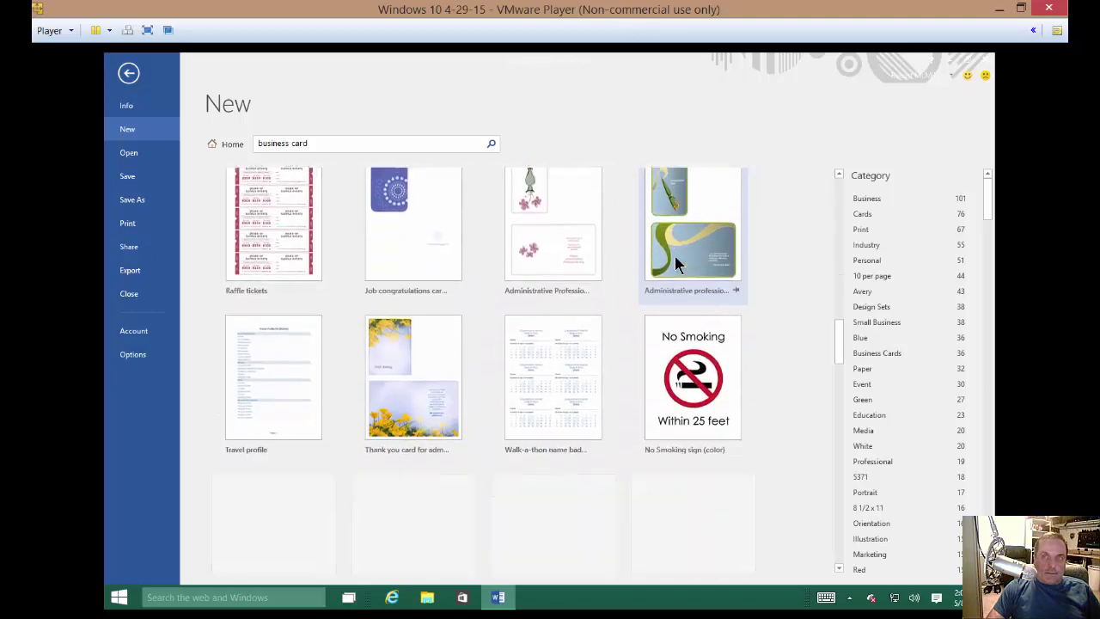
scroll(676, 258, down, 2)
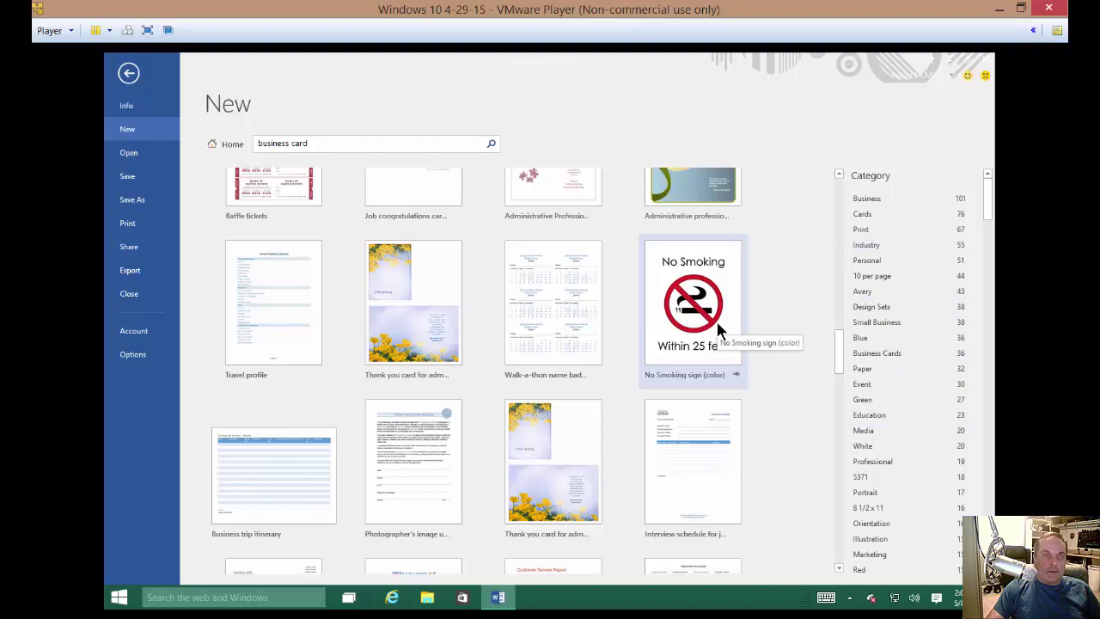
scroll(718, 325, down, 3)
scroll(717, 325, down, 2)
scroll(716, 319, down, 2)
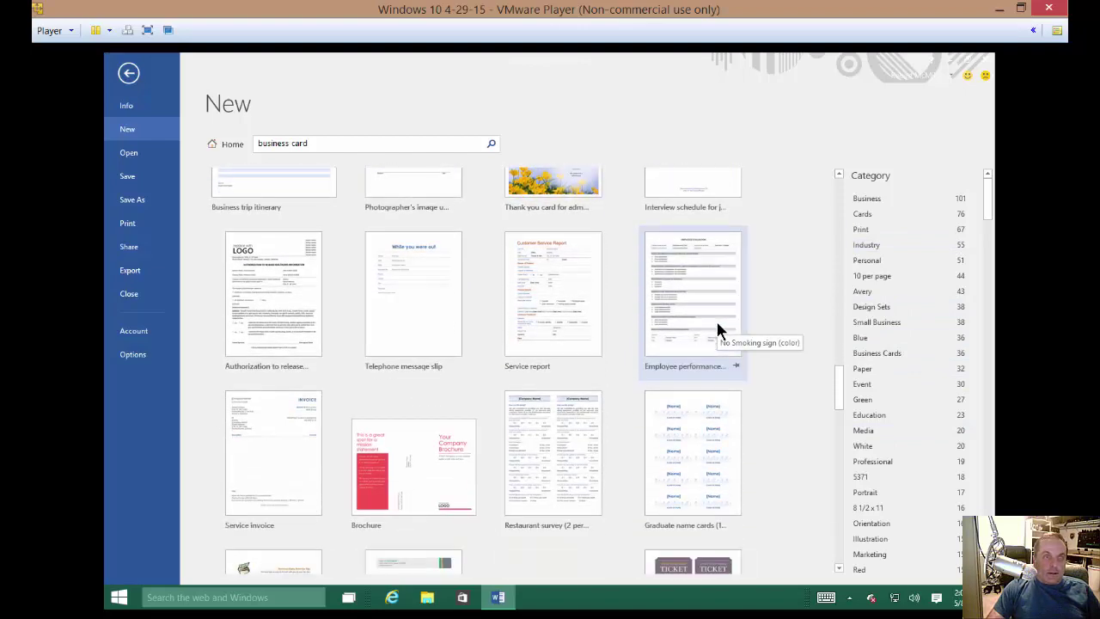
scroll(716, 319, up, 2)
scroll(716, 319, up, 2)
scroll(716, 319, up, 2)
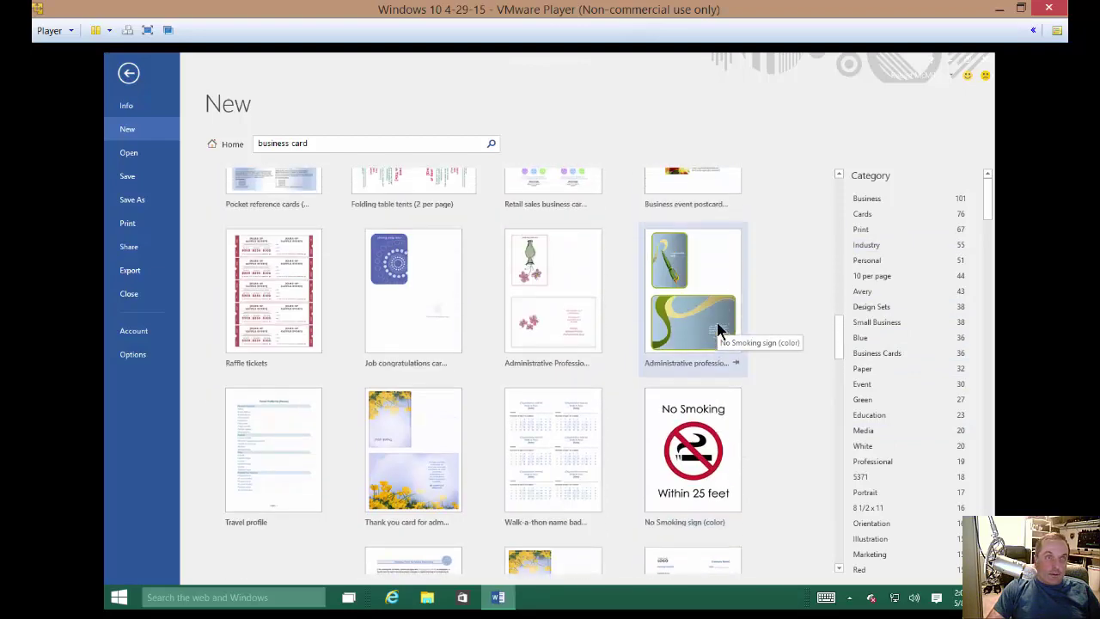
scroll(716, 319, up, 1)
scroll(717, 326, up, 2)
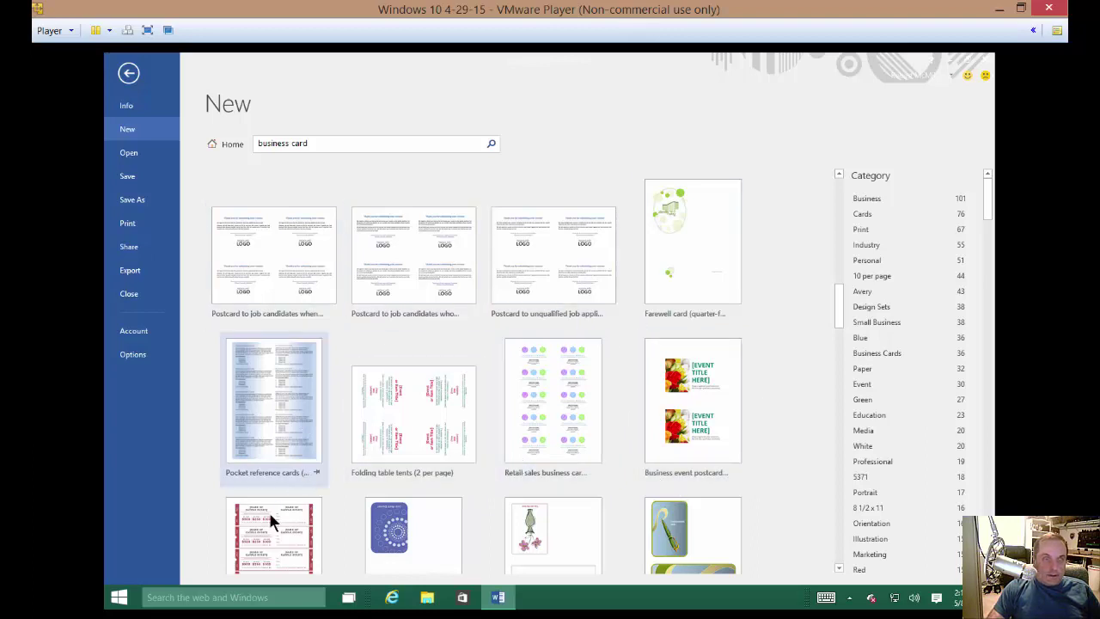
scroll(509, 508, down, 1)
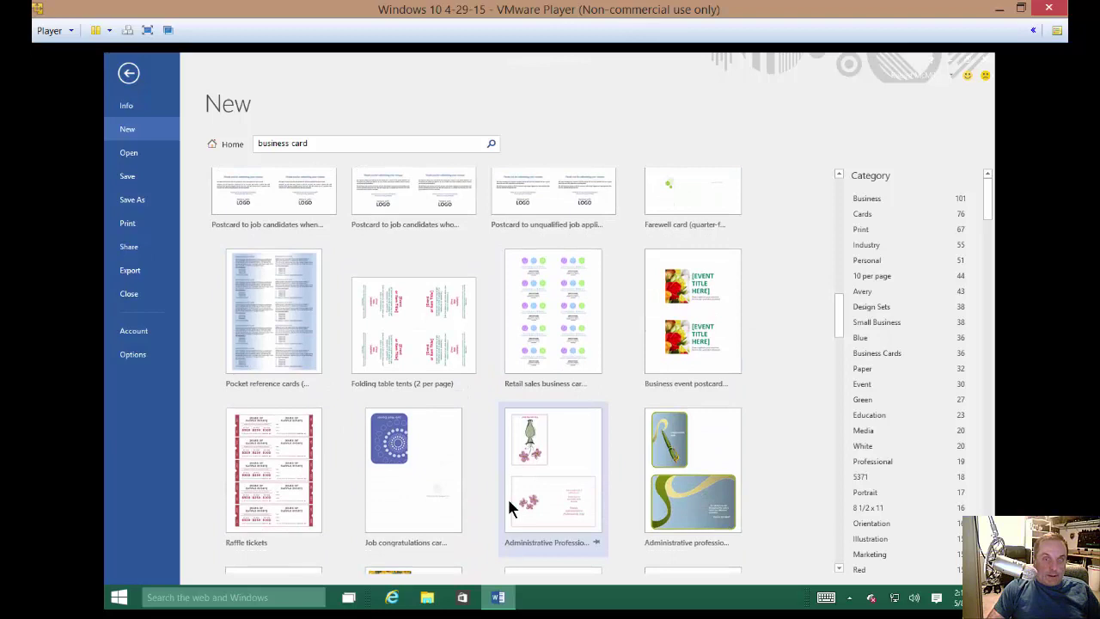
scroll(509, 503, down, 1)
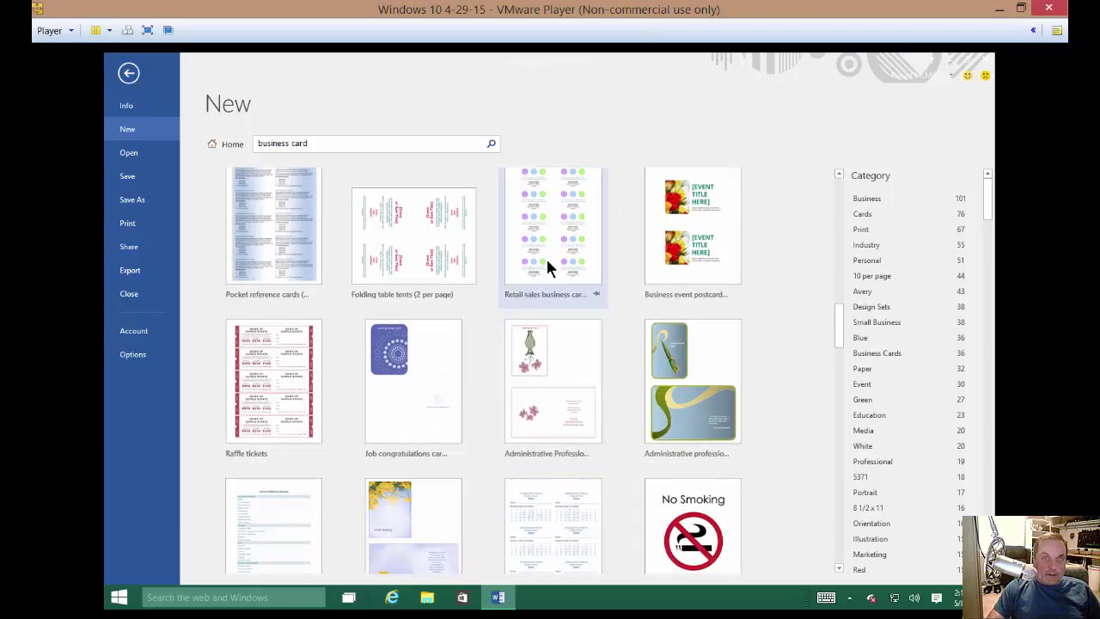
Step: Create a document from the Retail sales business cards template and look over the sheet
click(557, 221)
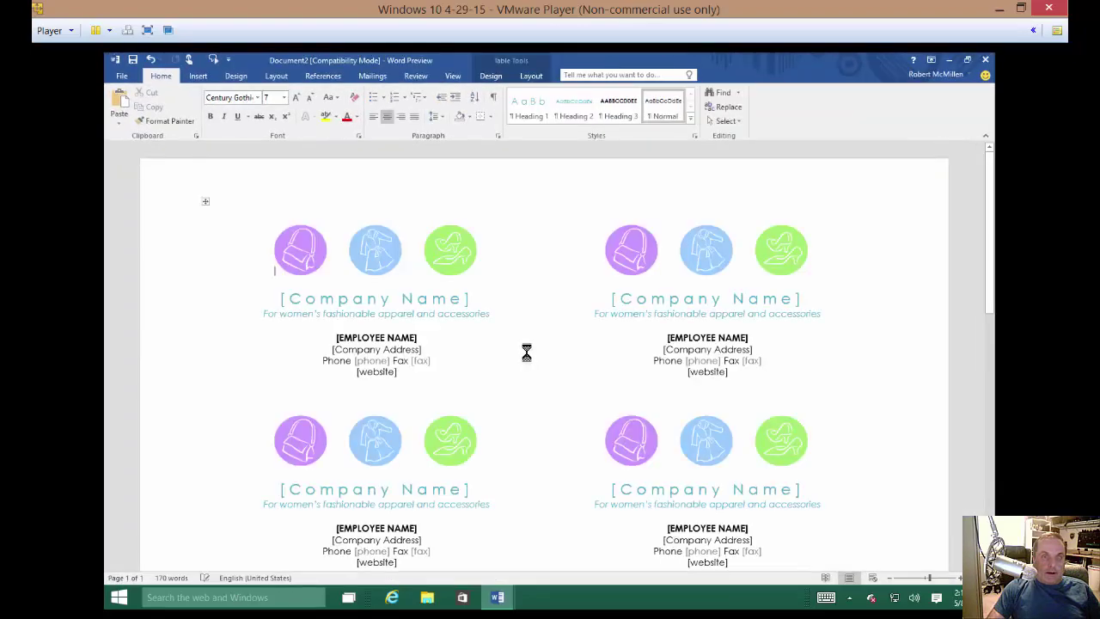
scroll(544, 362, down, 2)
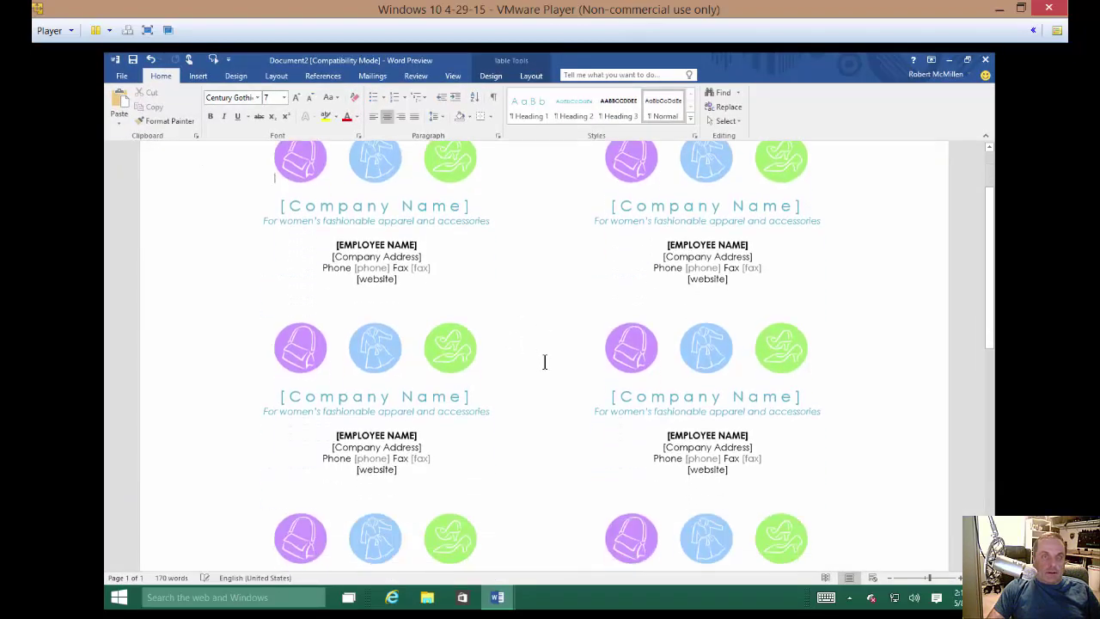
scroll(544, 362, down, 2)
scroll(544, 362, down, 3)
scroll(545, 362, down, 3)
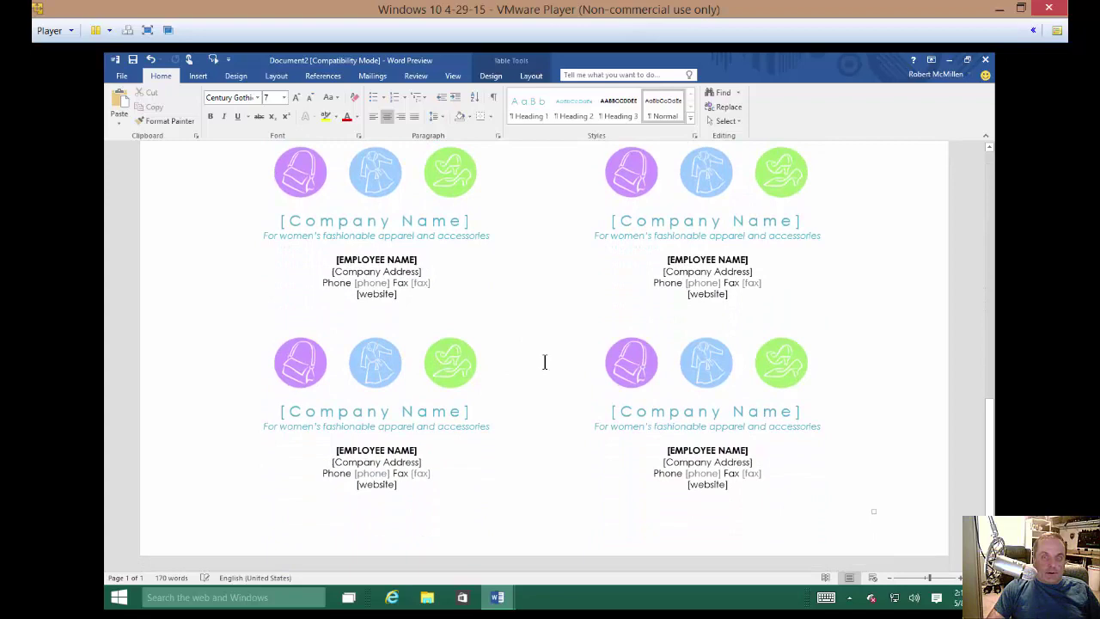
Step: Enter 'All Tech 1, LLC' as the first card's company name
scroll(545, 362, up, 3)
scroll(544, 362, up, 3)
scroll(544, 361, up, 2)
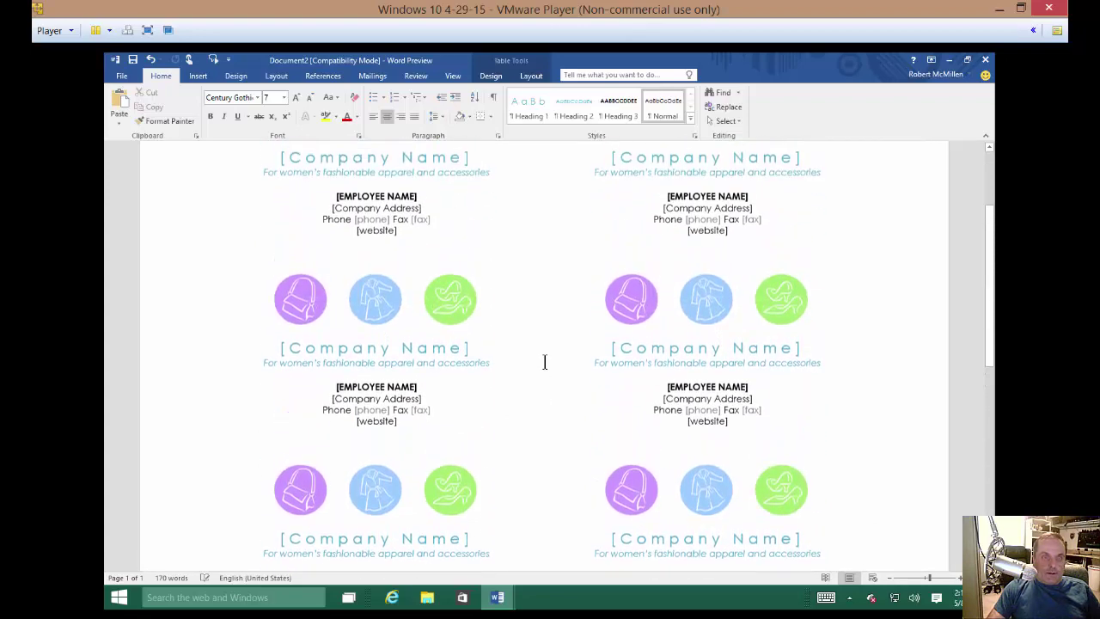
scroll(544, 362, up, 3)
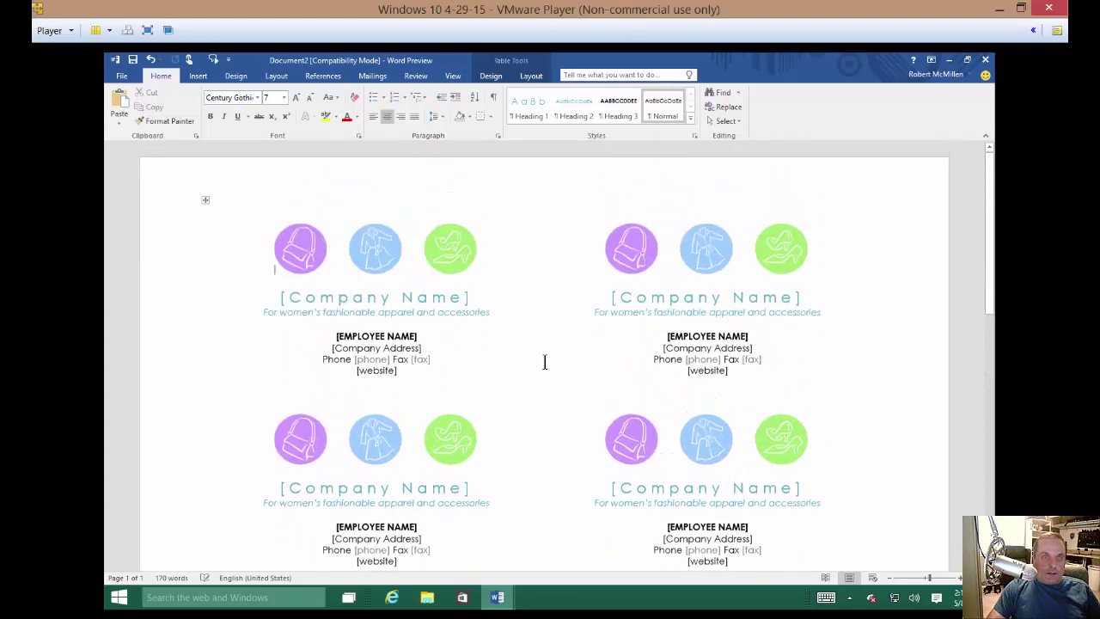
click(432, 302)
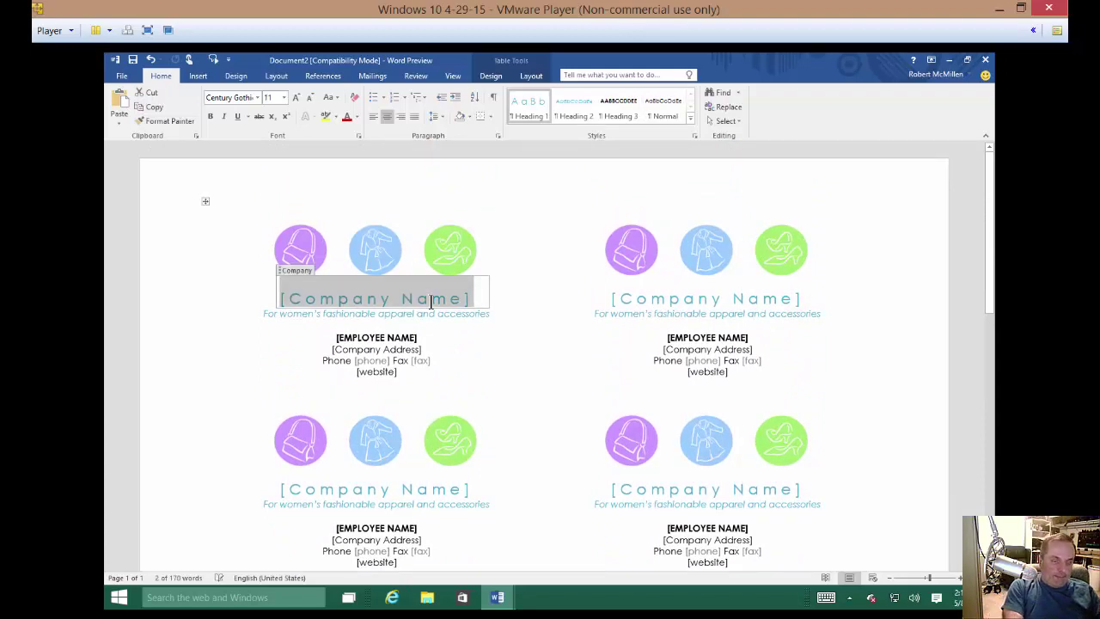
text(All Tech )
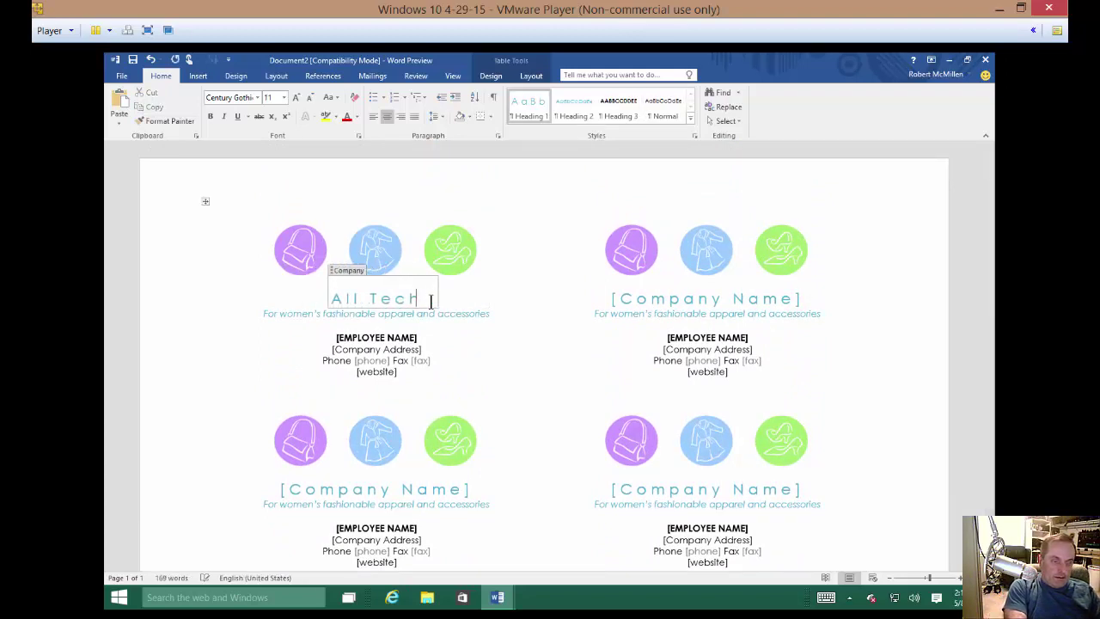
text(1, LLC)
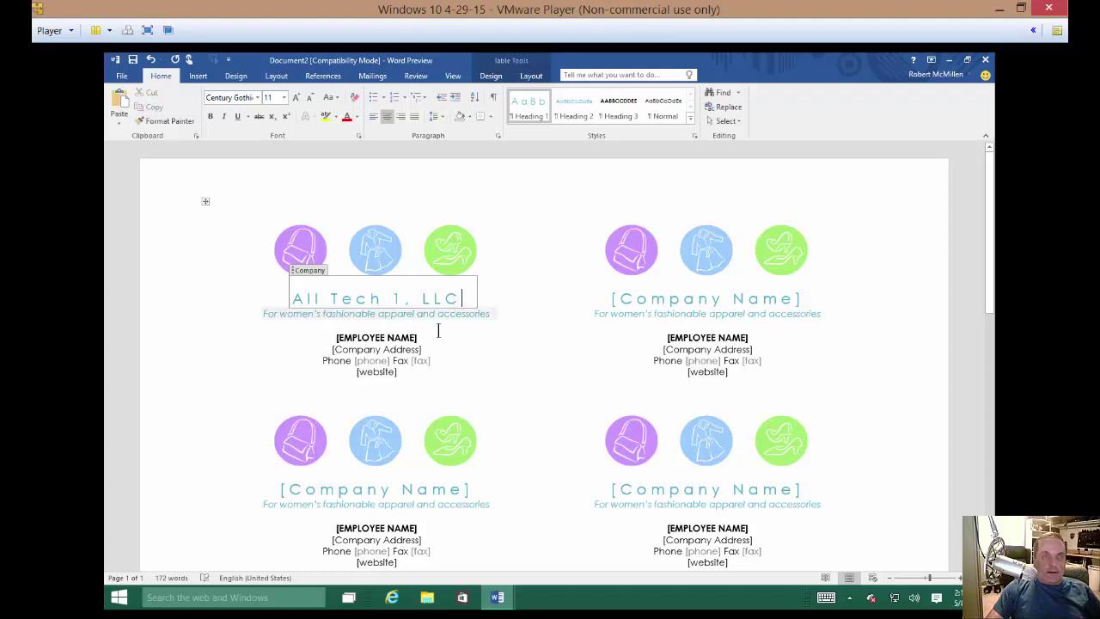
click(383, 349)
click(401, 338)
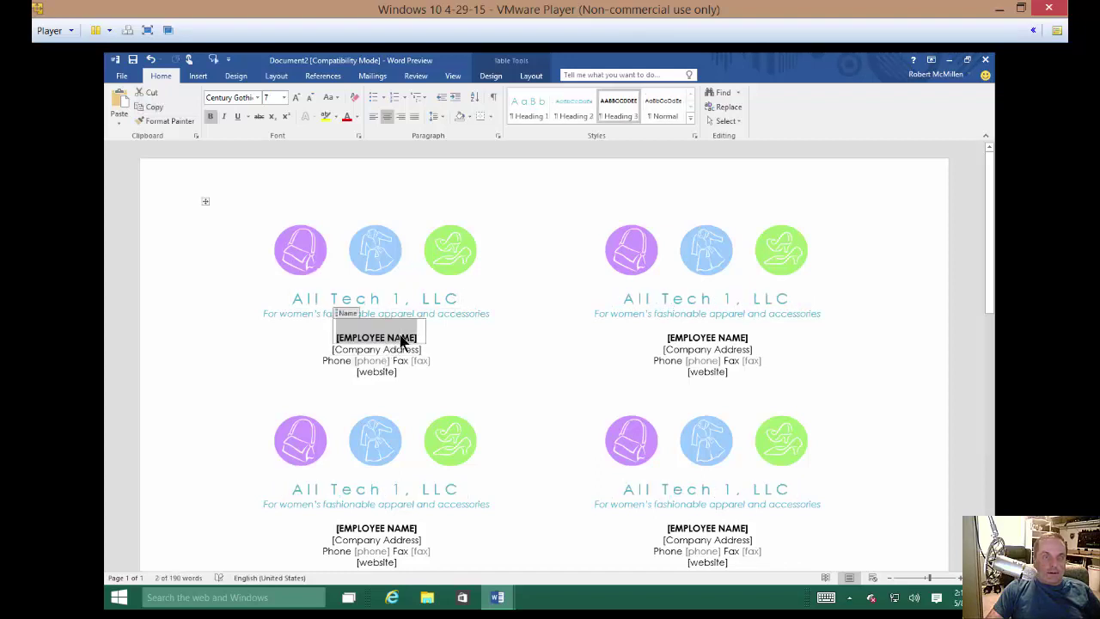
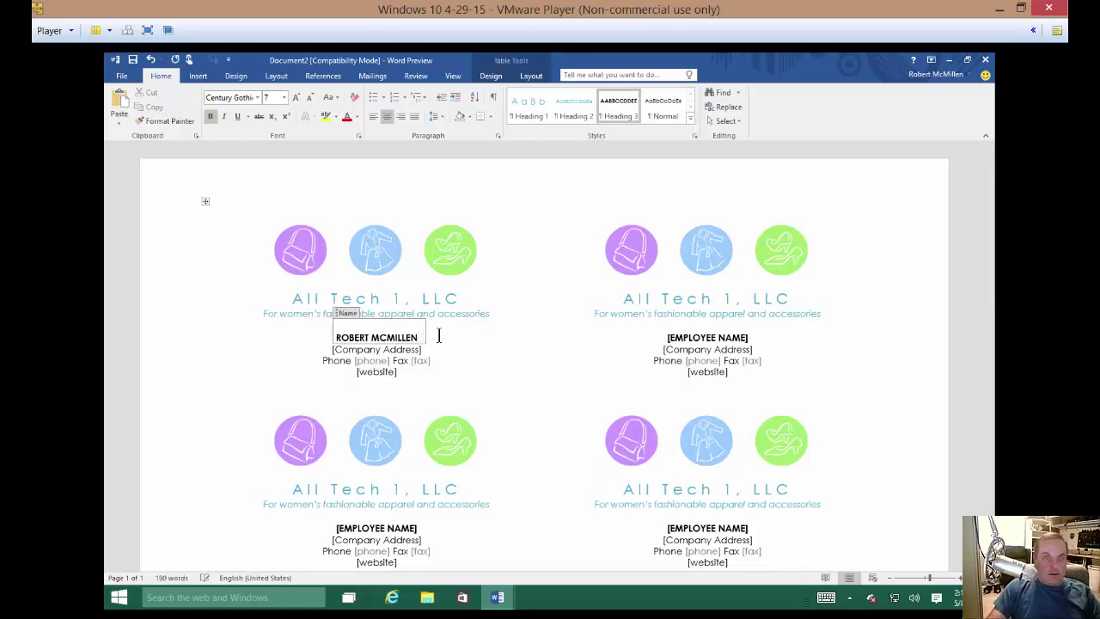
click(387, 350)
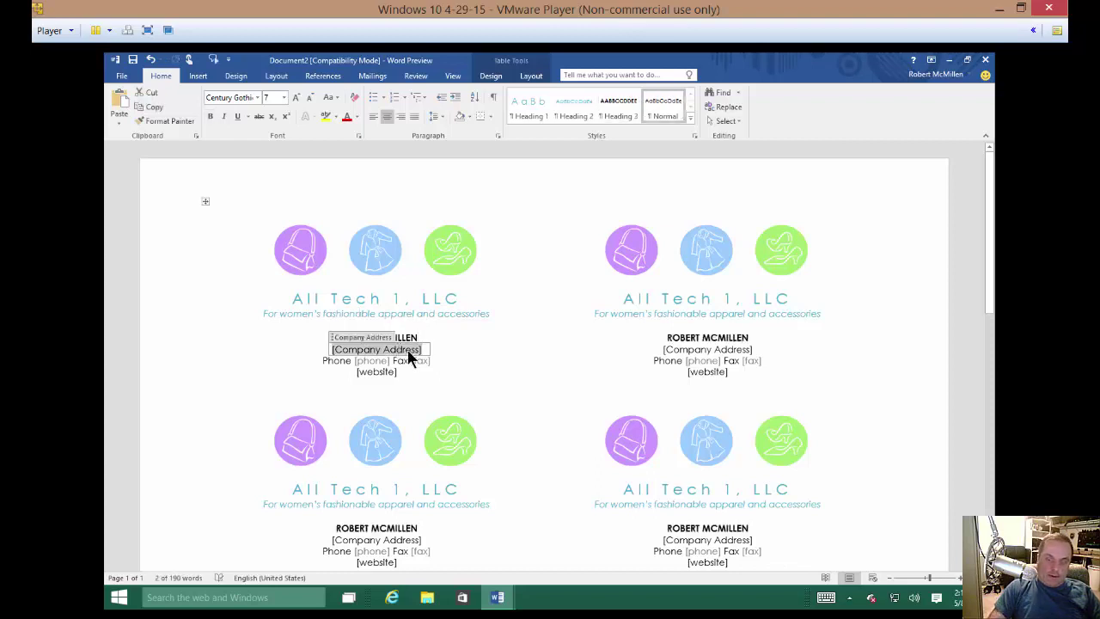
text(123 M)
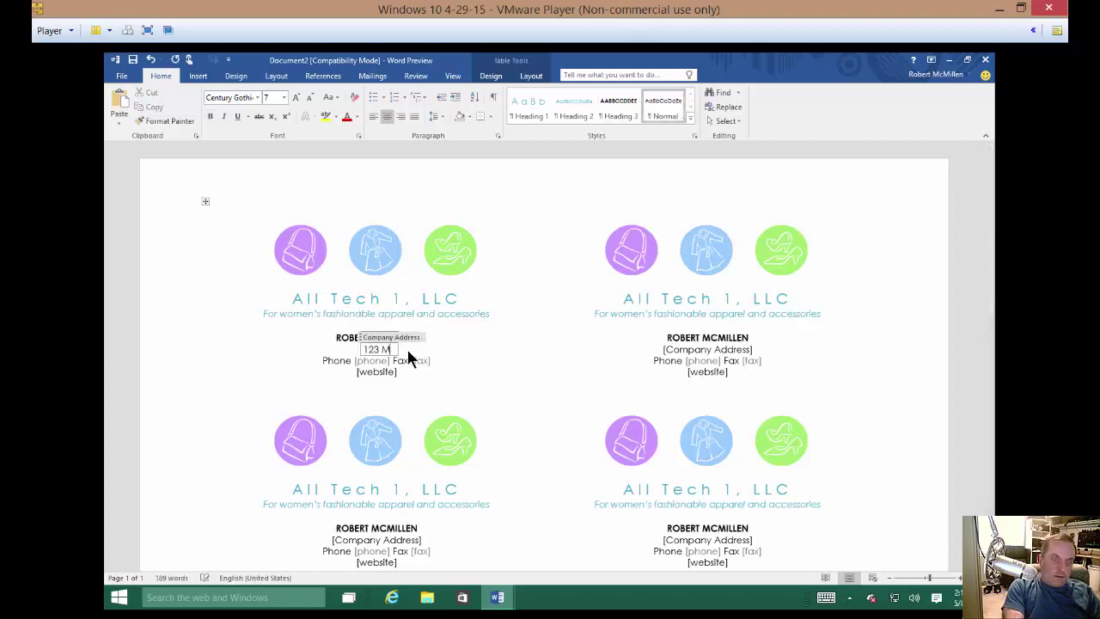
text(t)
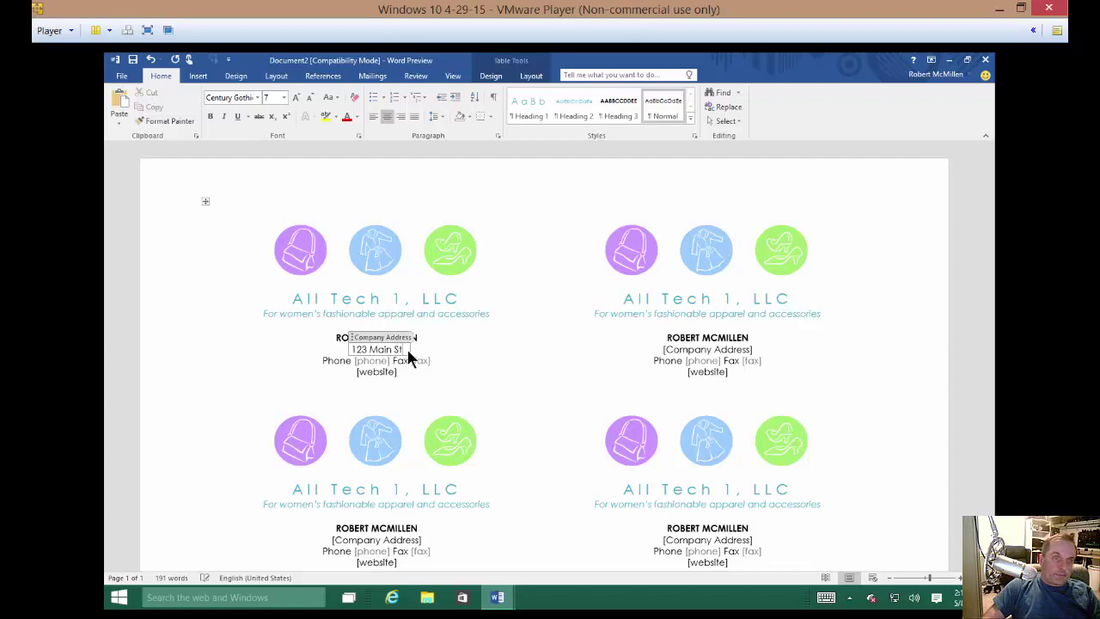
click(379, 371)
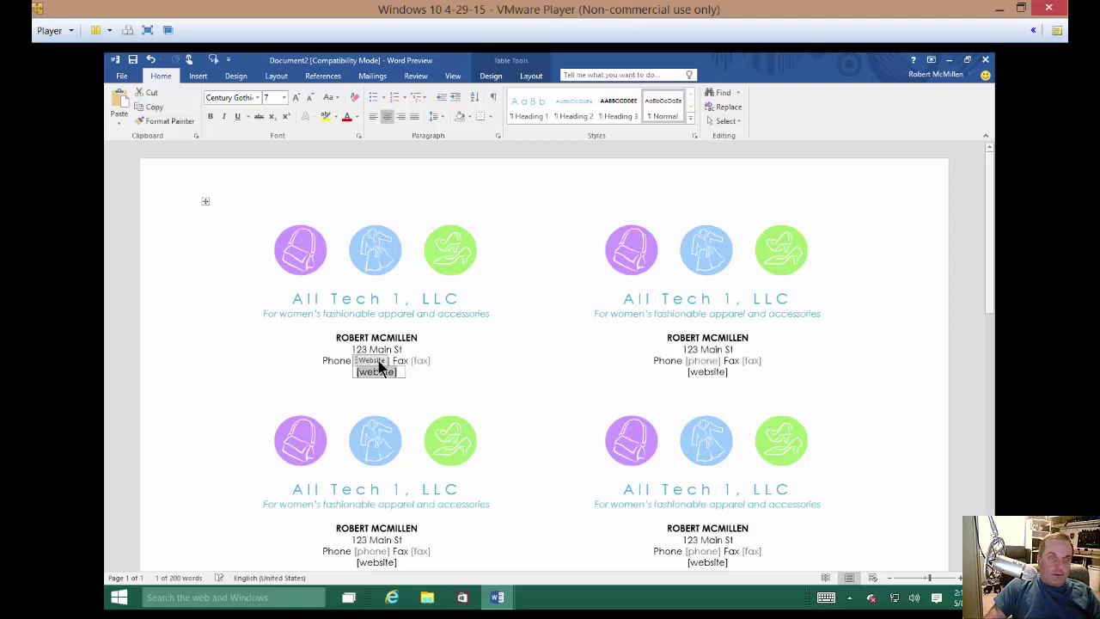
click(371, 350)
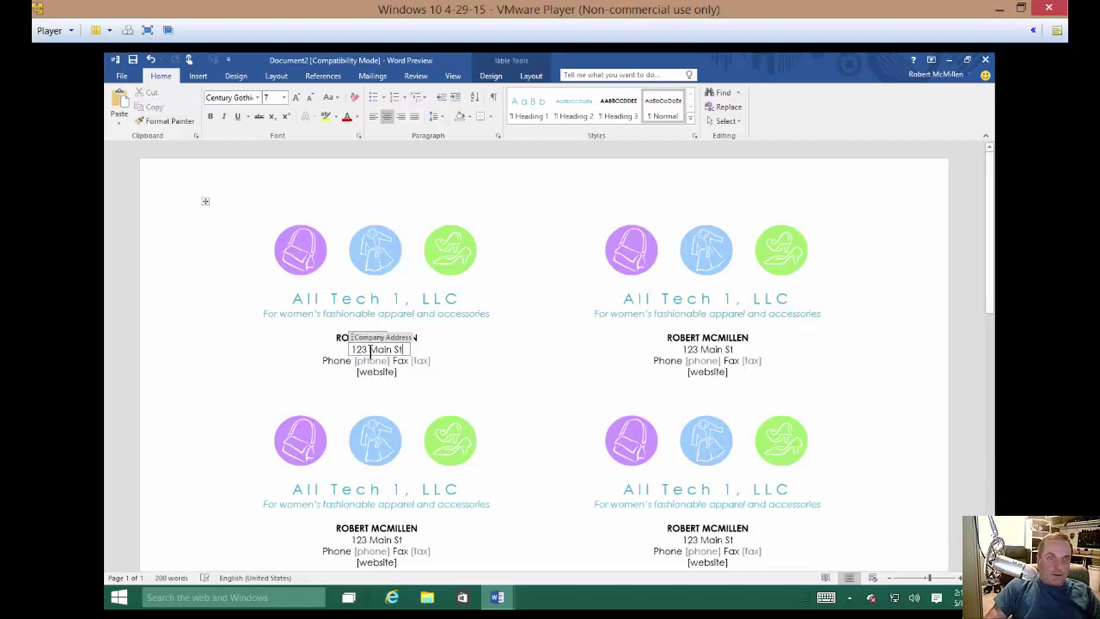
click(371, 361)
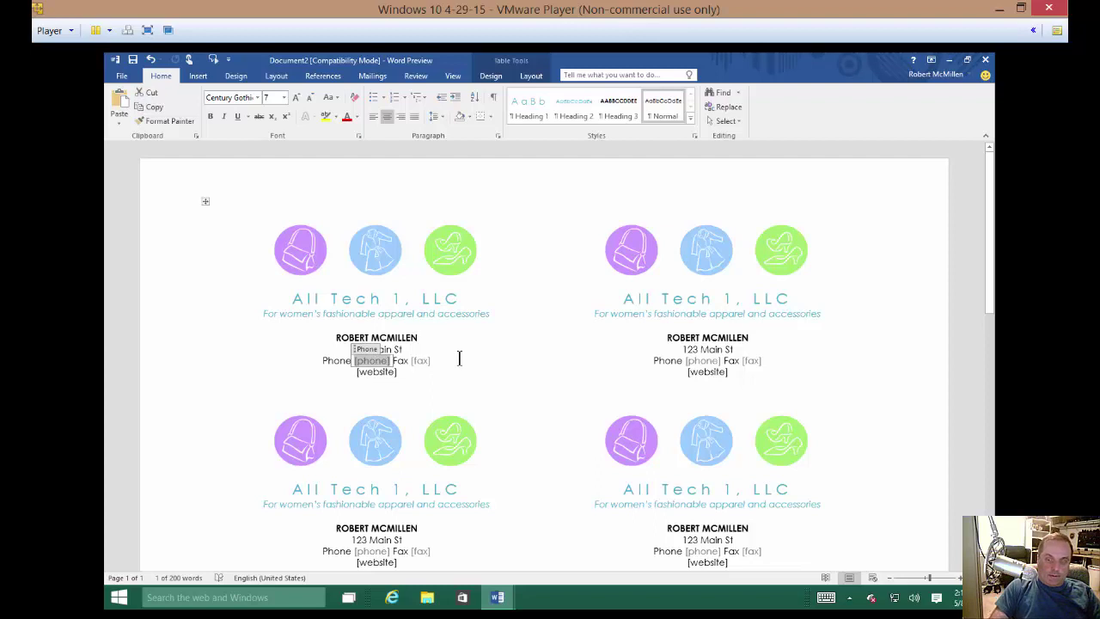
text(503 555 55)
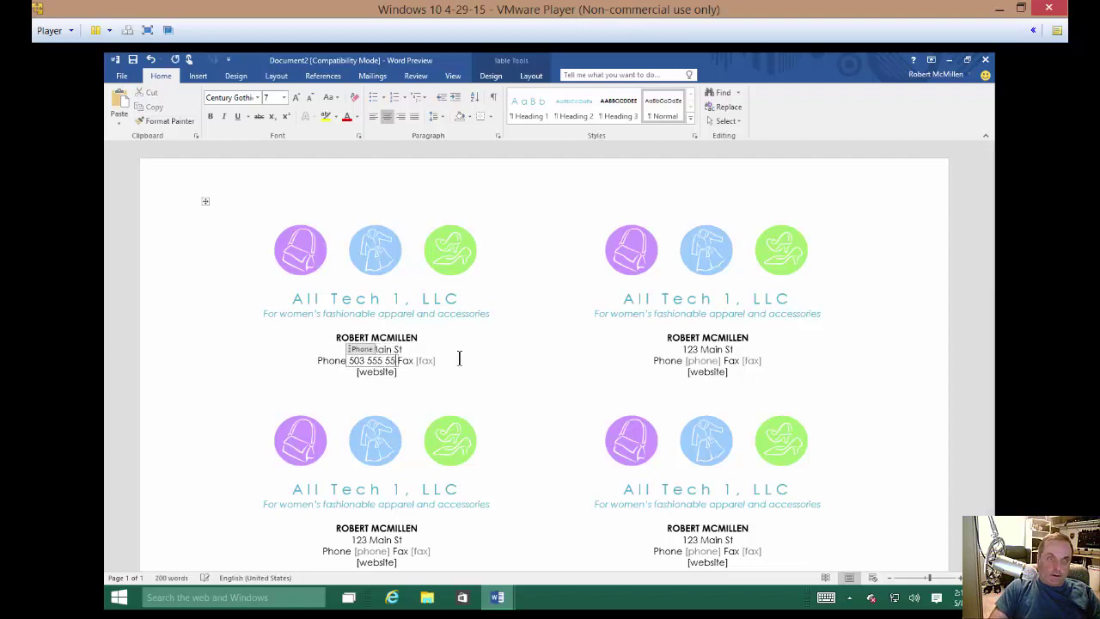
text(55)
click(450, 361)
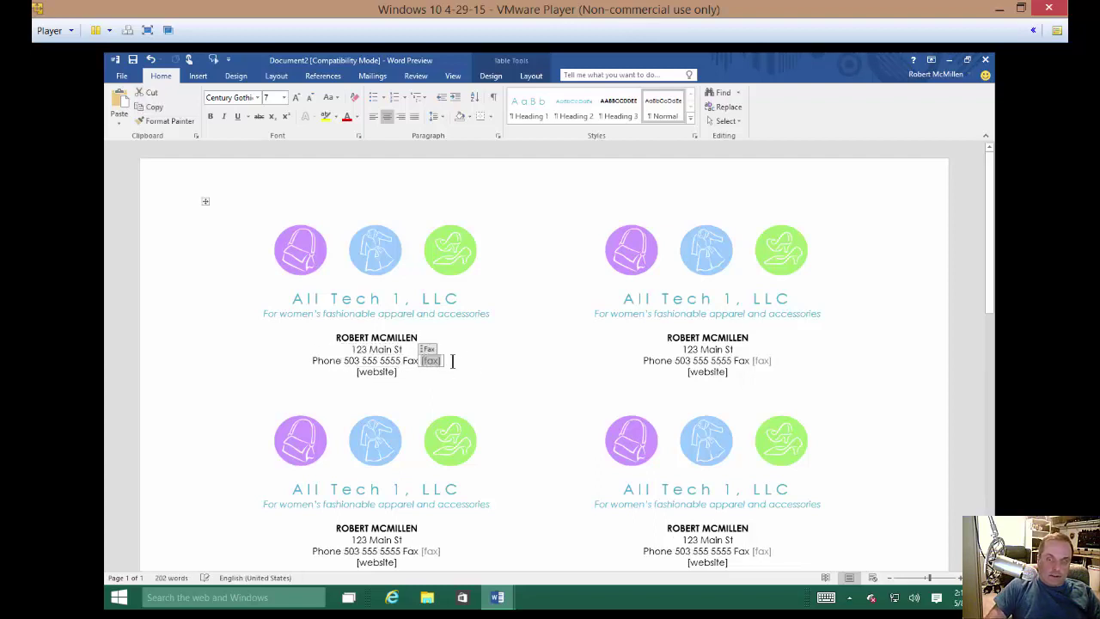
text(503 555)
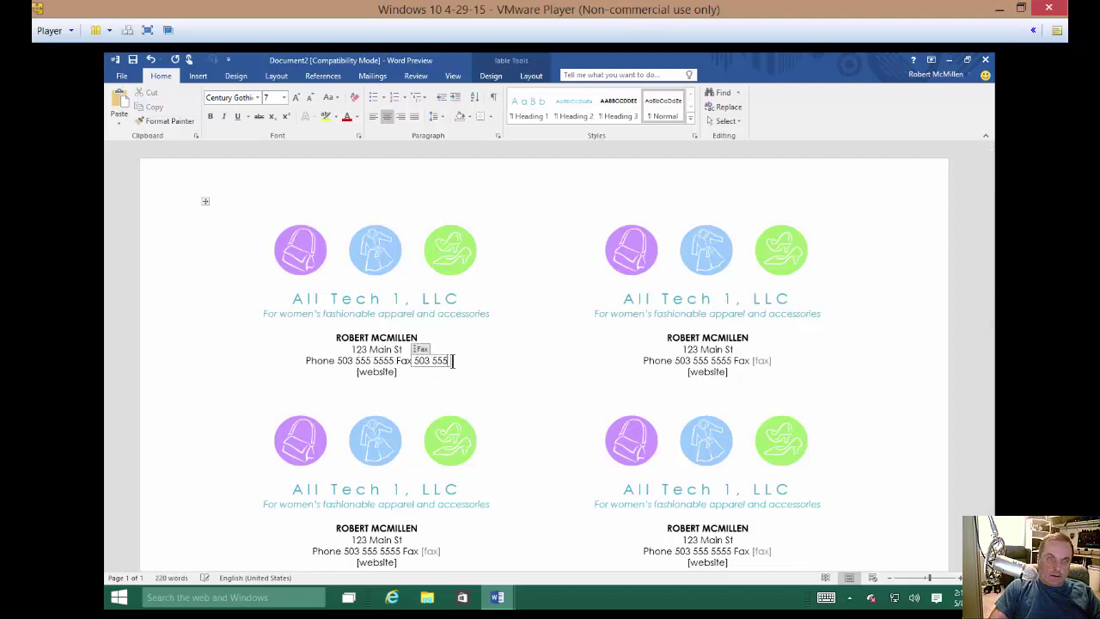
text( 1111)
click(373, 372)
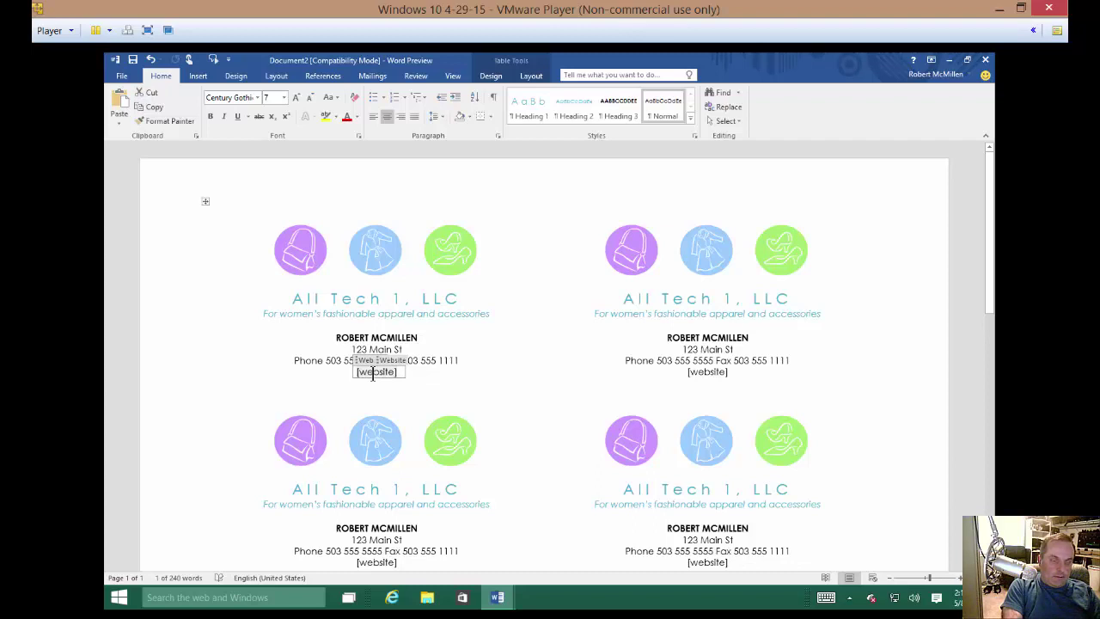
text(Alltech1.com)
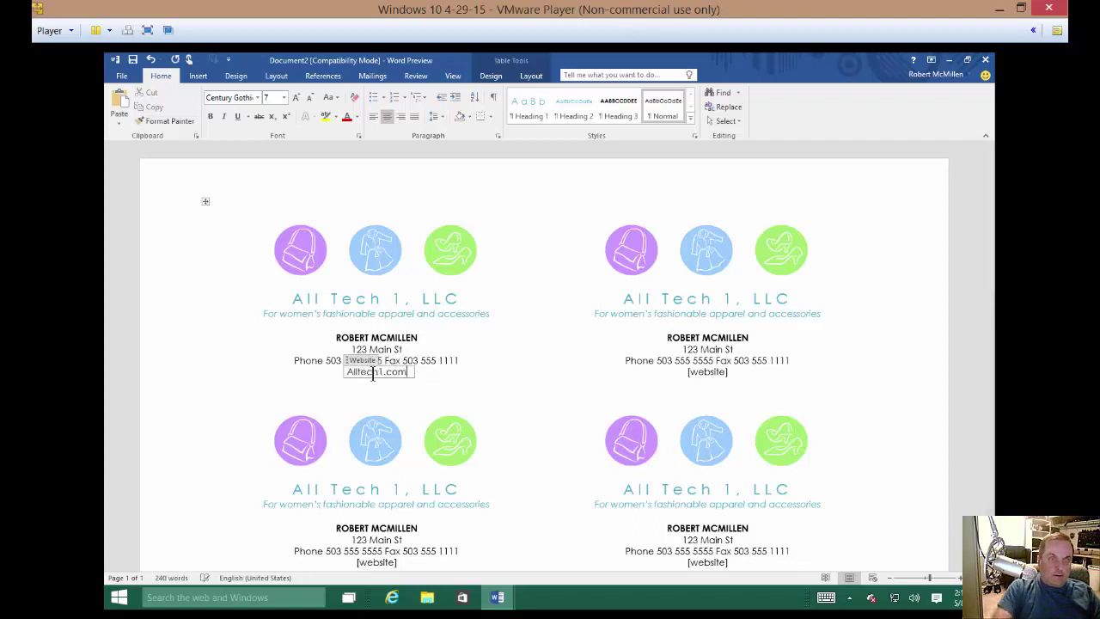
key(Tab)
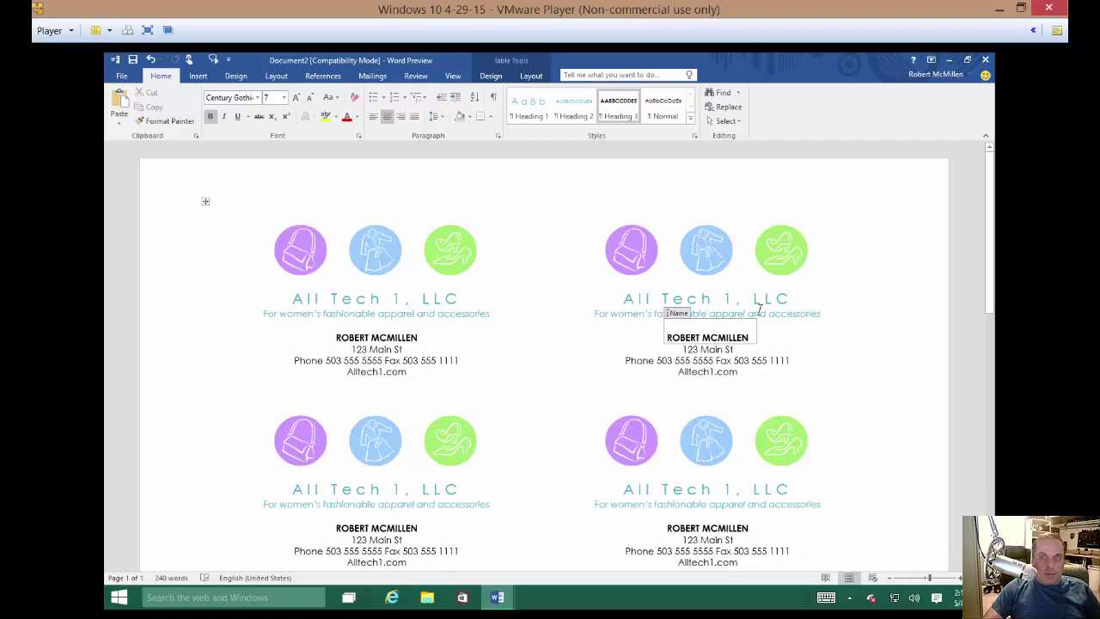
scroll(873, 352, down, 3)
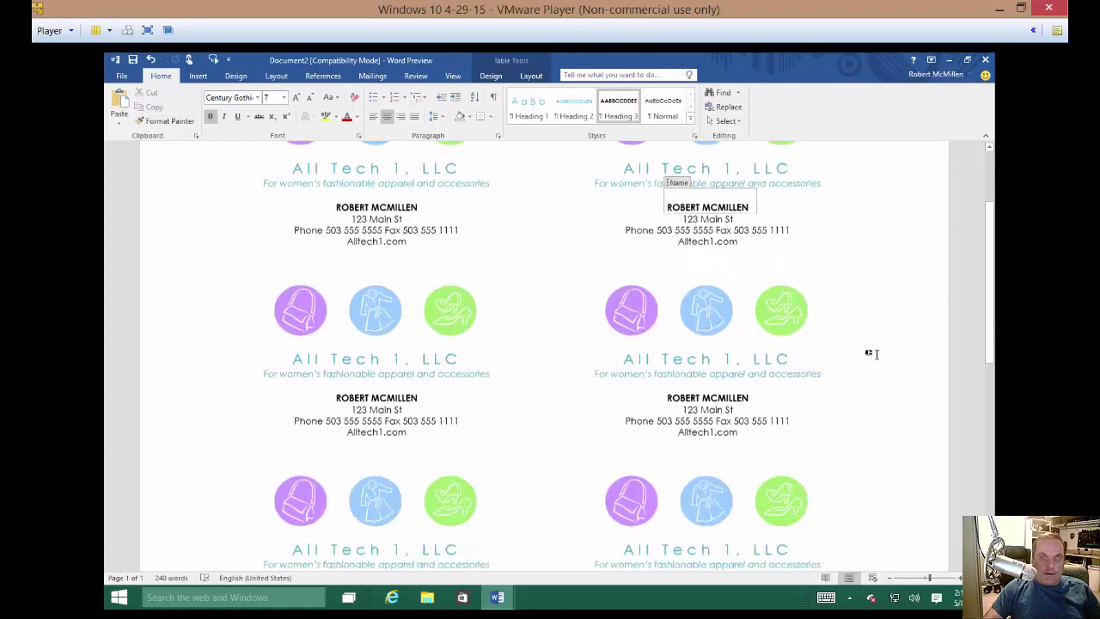
scroll(872, 352, down, 1)
scroll(872, 352, down, 2)
scroll(873, 353, down, 2)
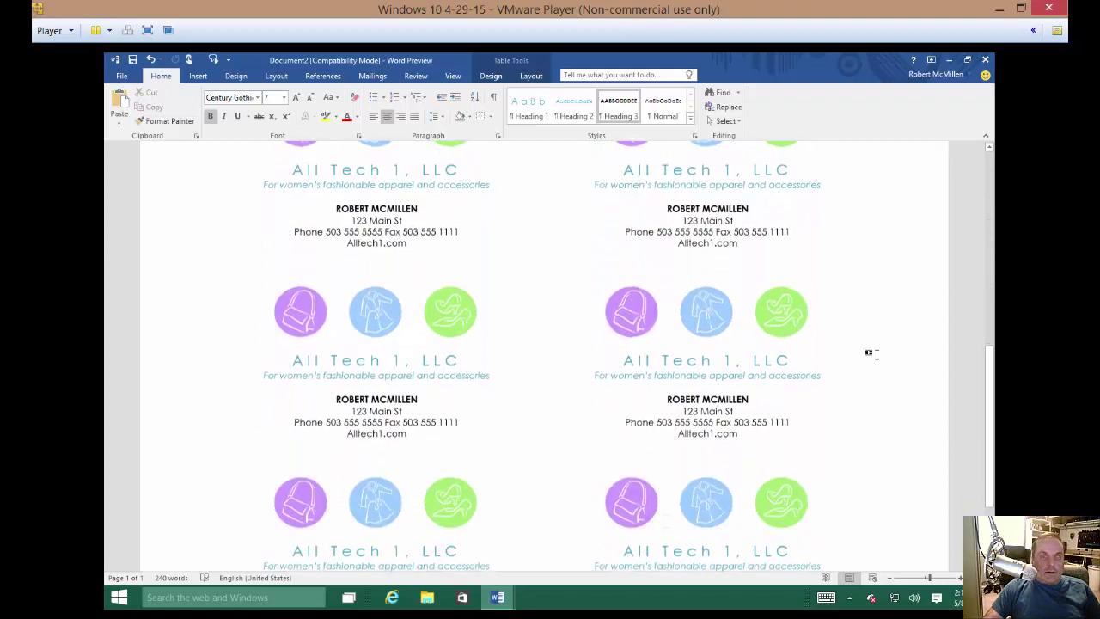
scroll(871, 356, down, 1)
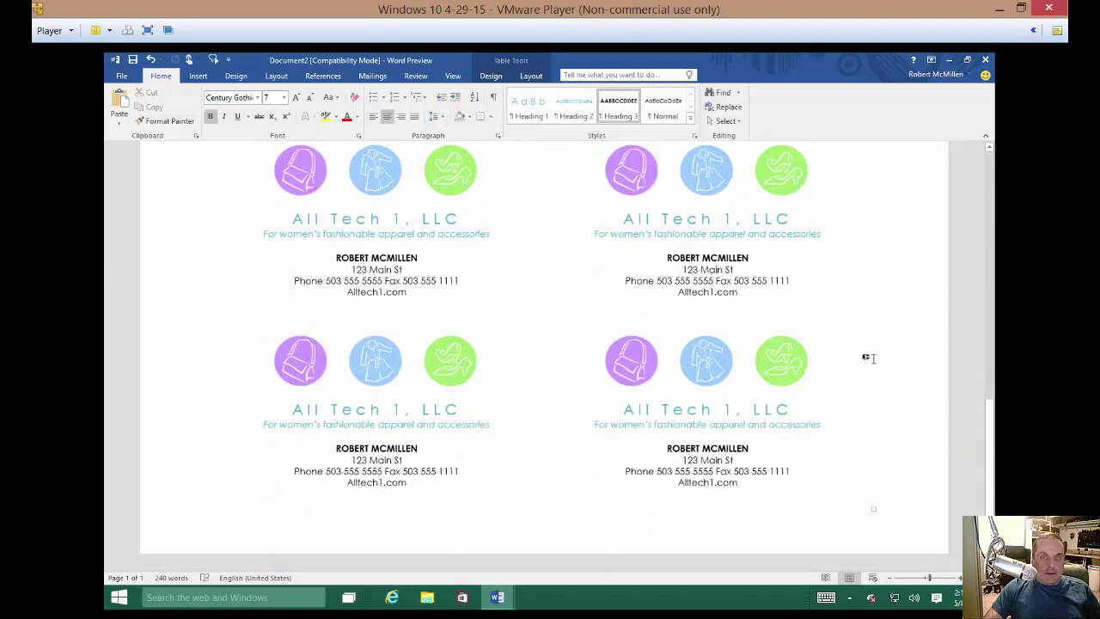
scroll(871, 364, down, 1)
scroll(871, 364, up, 1)
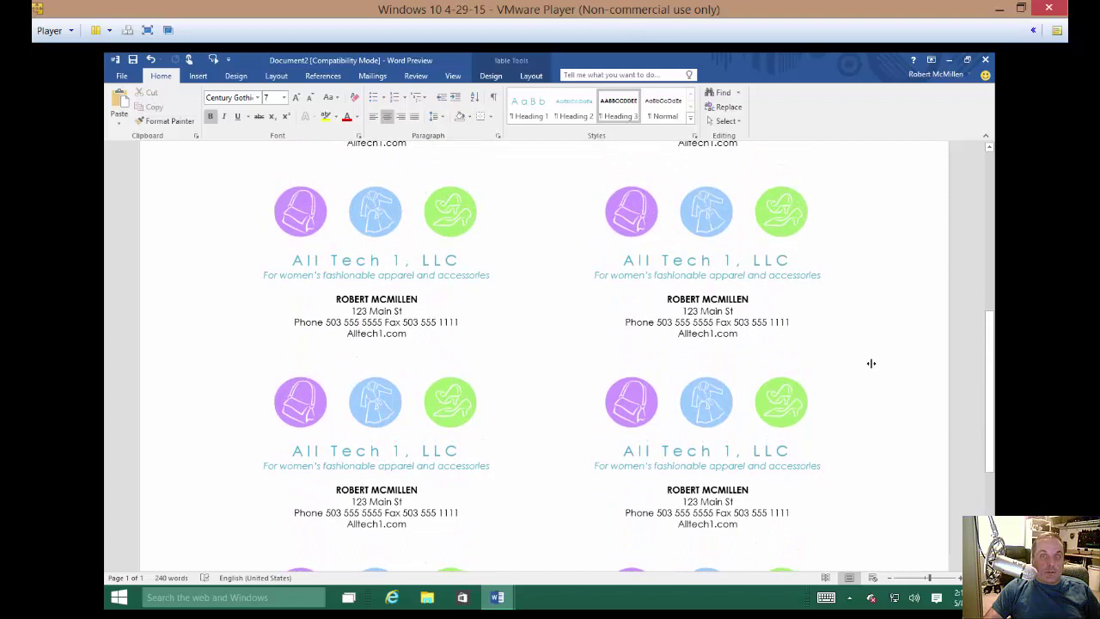
scroll(870, 364, down, 1)
scroll(869, 363, up, 1)
scroll(869, 363, up, 1)
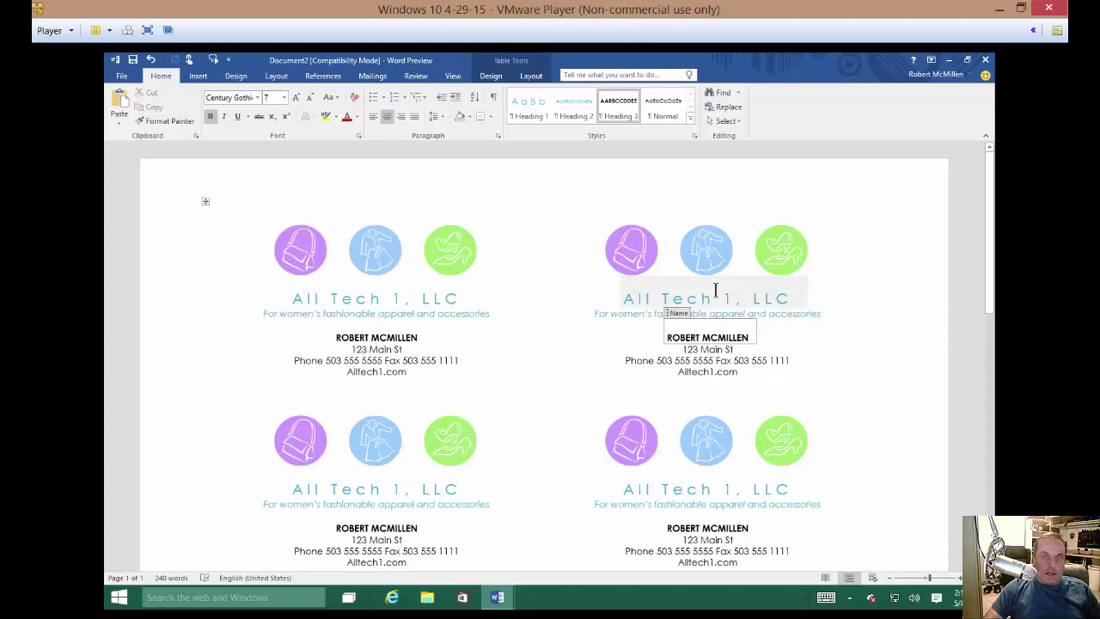
Step: Replace the first card's logo with colourful clip-art from an online 'Computer' image search
click(436, 249)
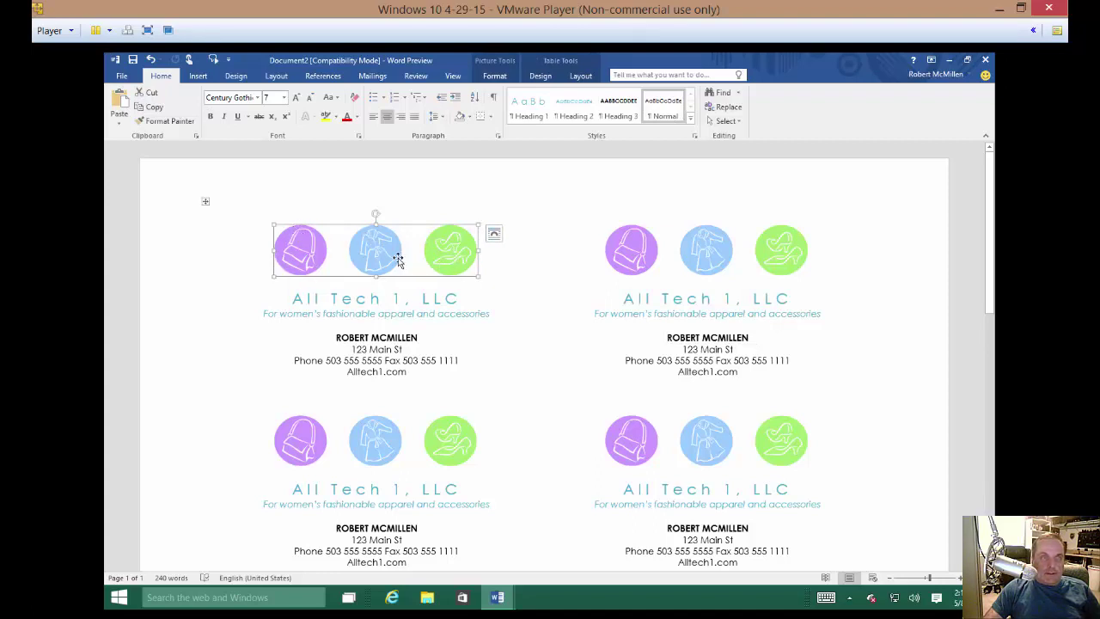
click(199, 79)
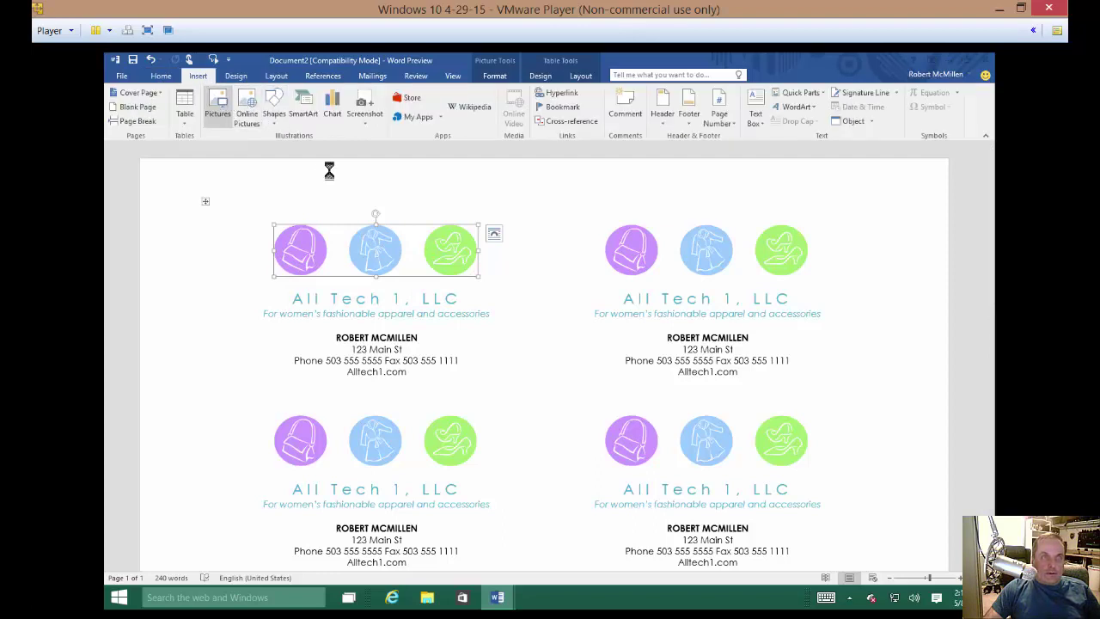
click(495, 328)
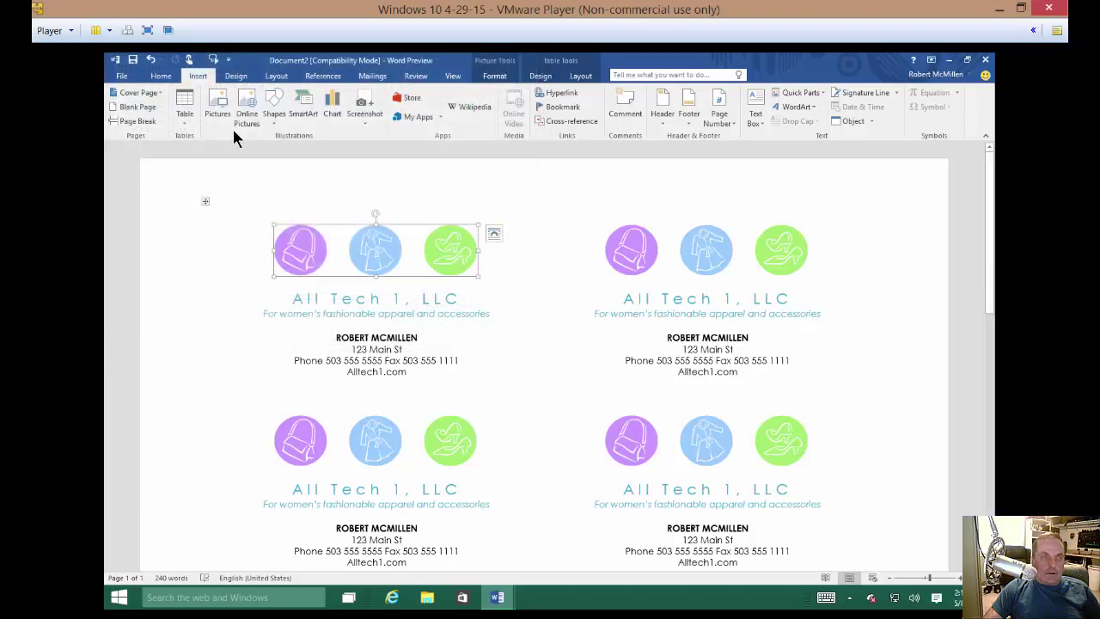
click(247, 112)
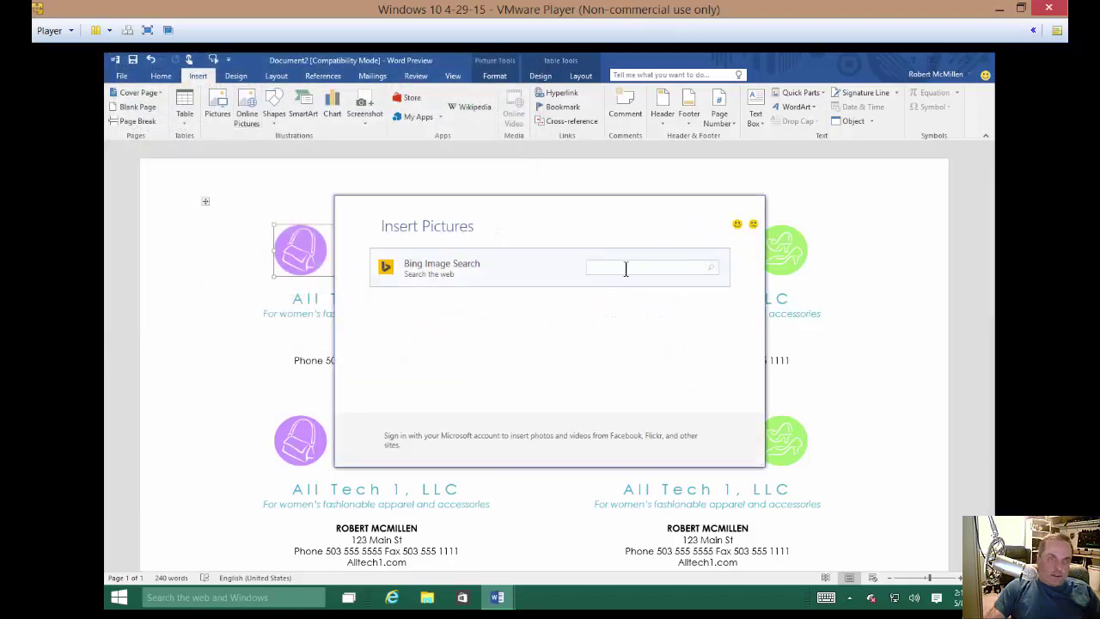
text(Compu)
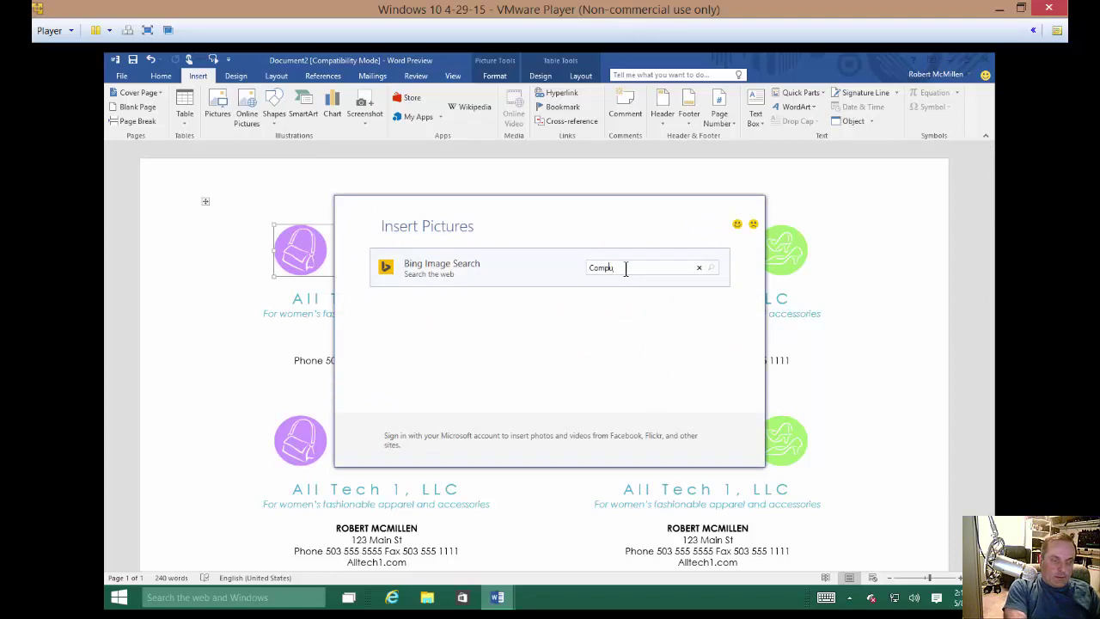
text(ter)
key(Return)
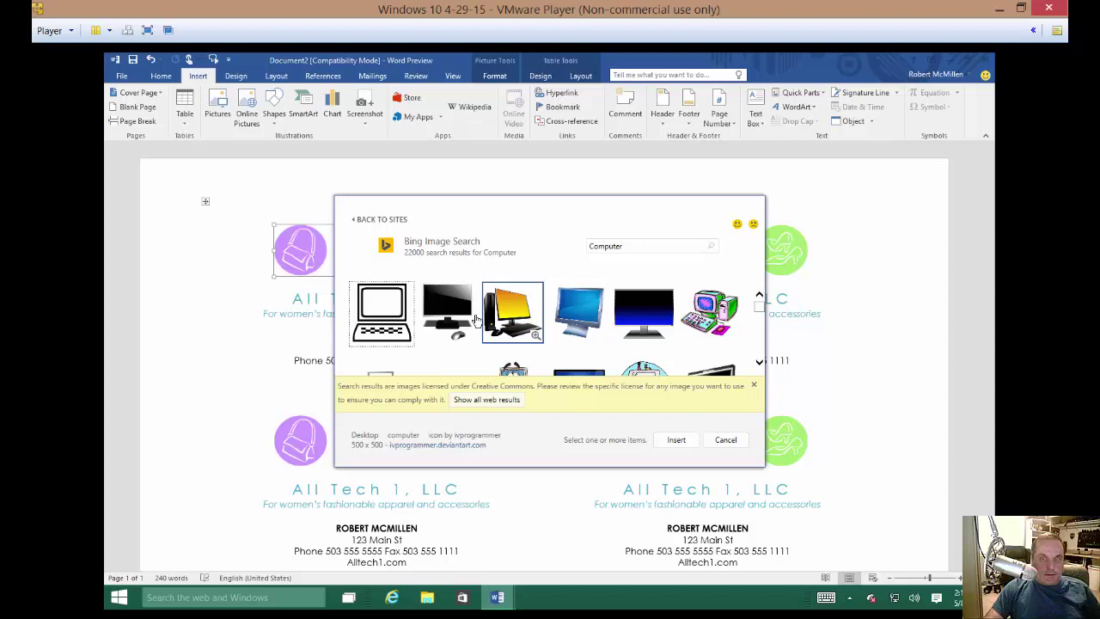
scroll(640, 346, down, 1)
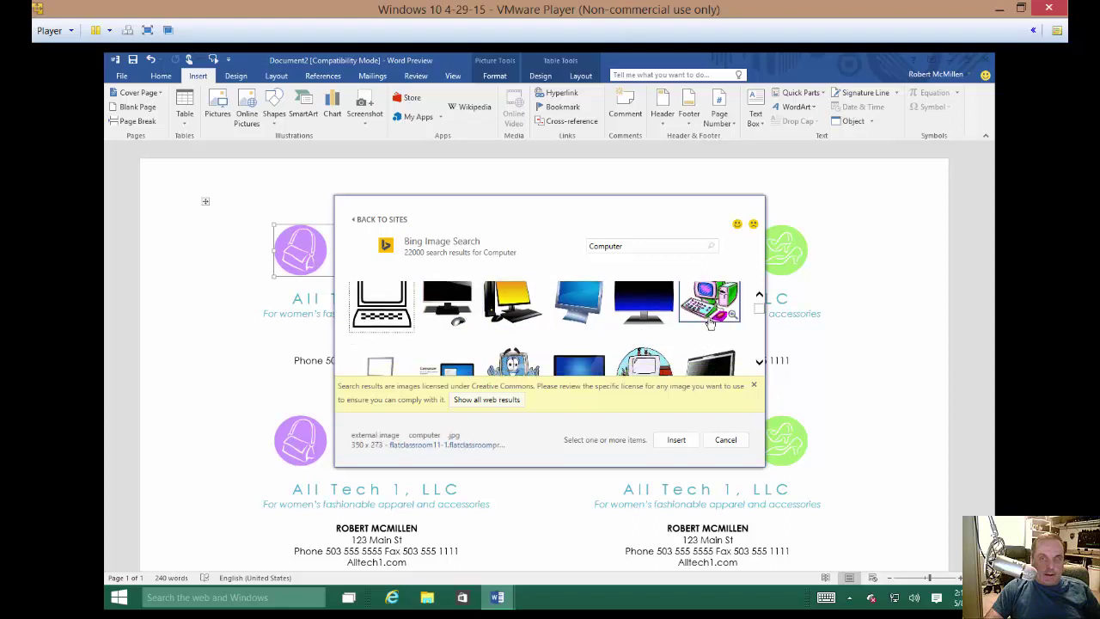
double_click(710, 316)
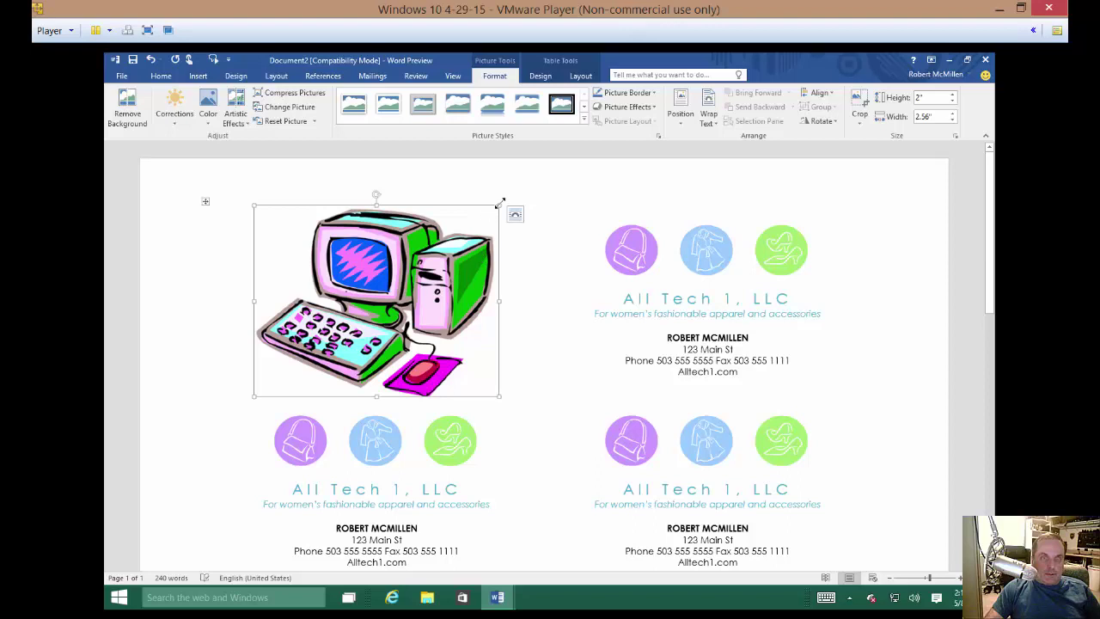
Step: Shrink the computer clip art to fit the top-left card
drag(255, 396, 322, 293)
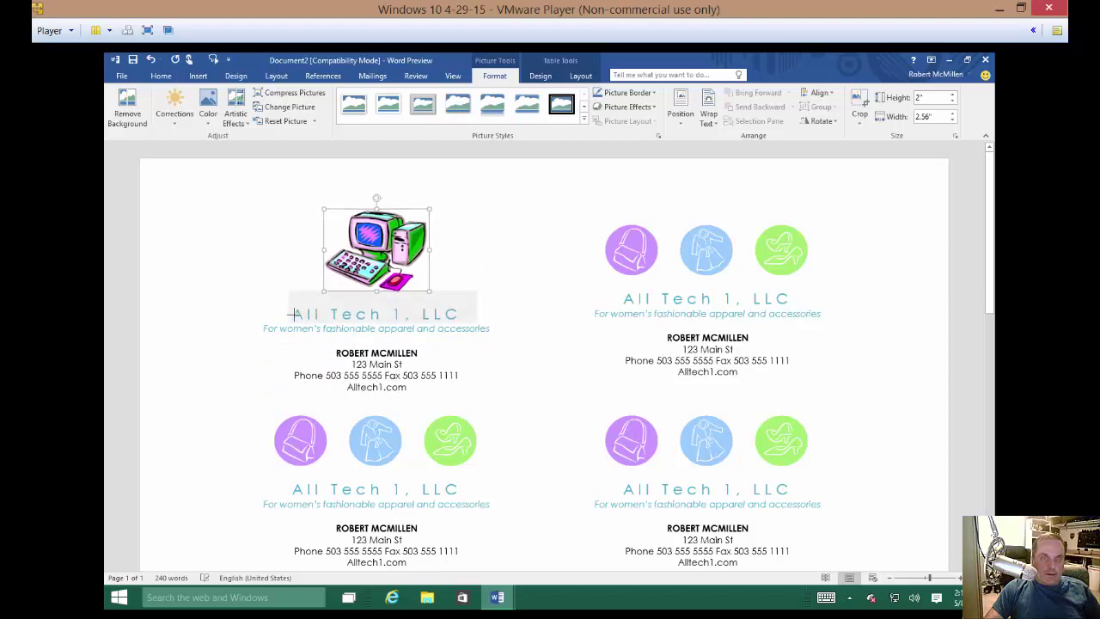
click(563, 367)
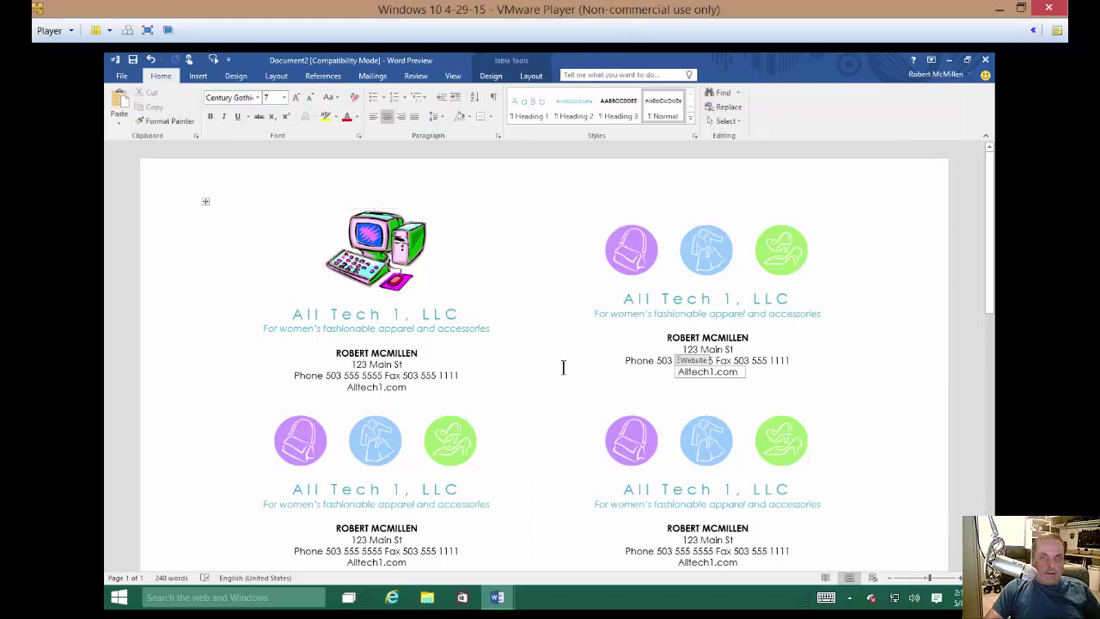
click(392, 250)
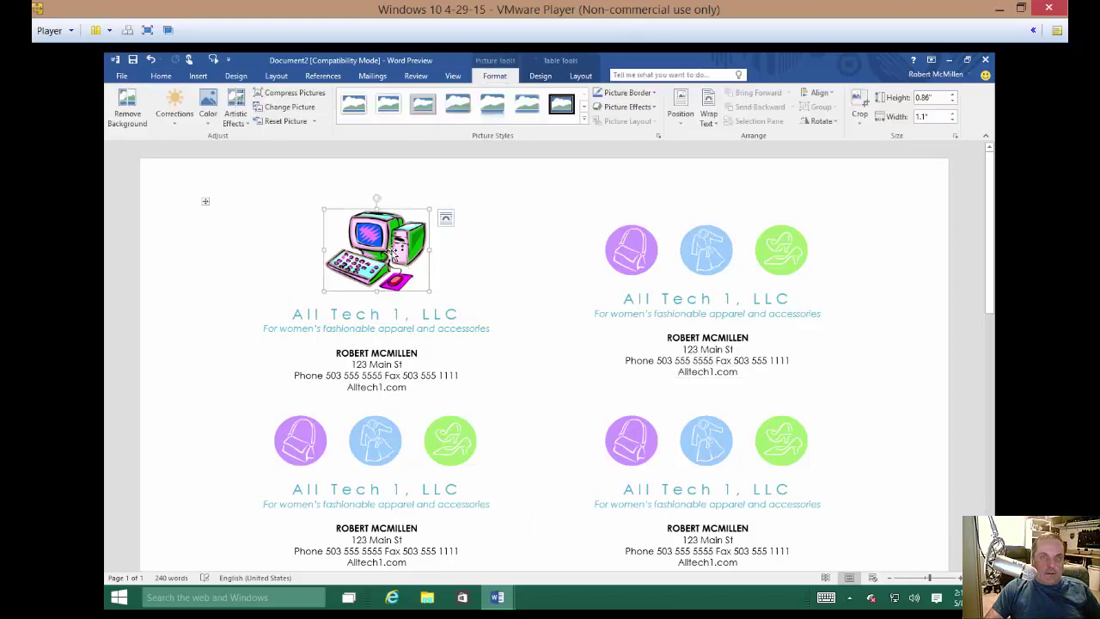
click(446, 219)
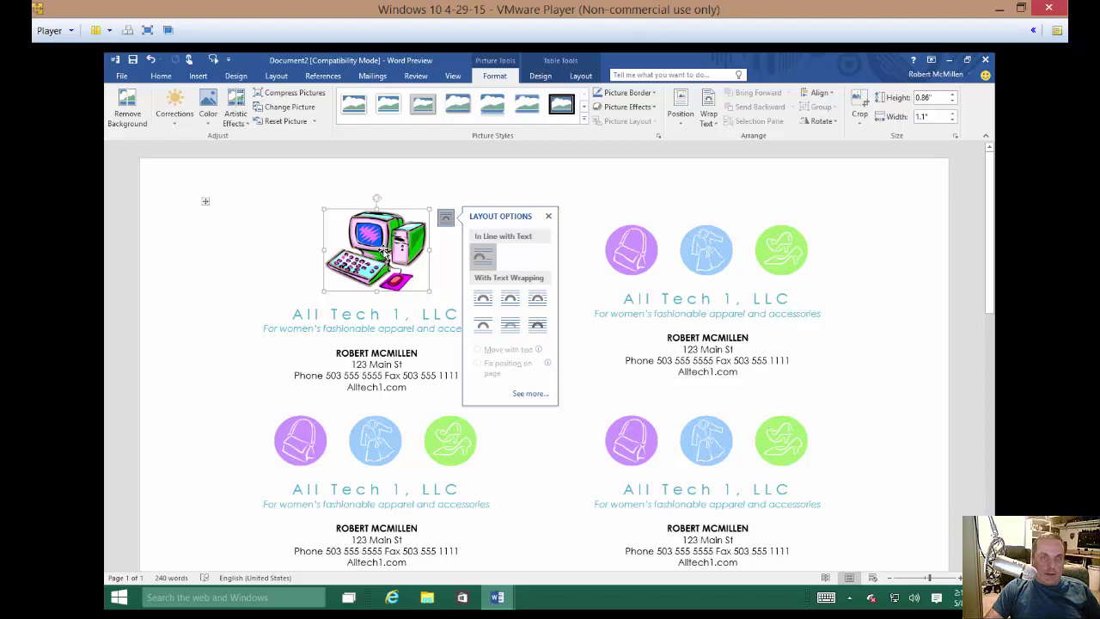
Step: Copy the clip art and paste it over the top-right card's three-icon picture
right_click(384, 250)
key(Escape)
click(712, 260)
key(ctrl+v)
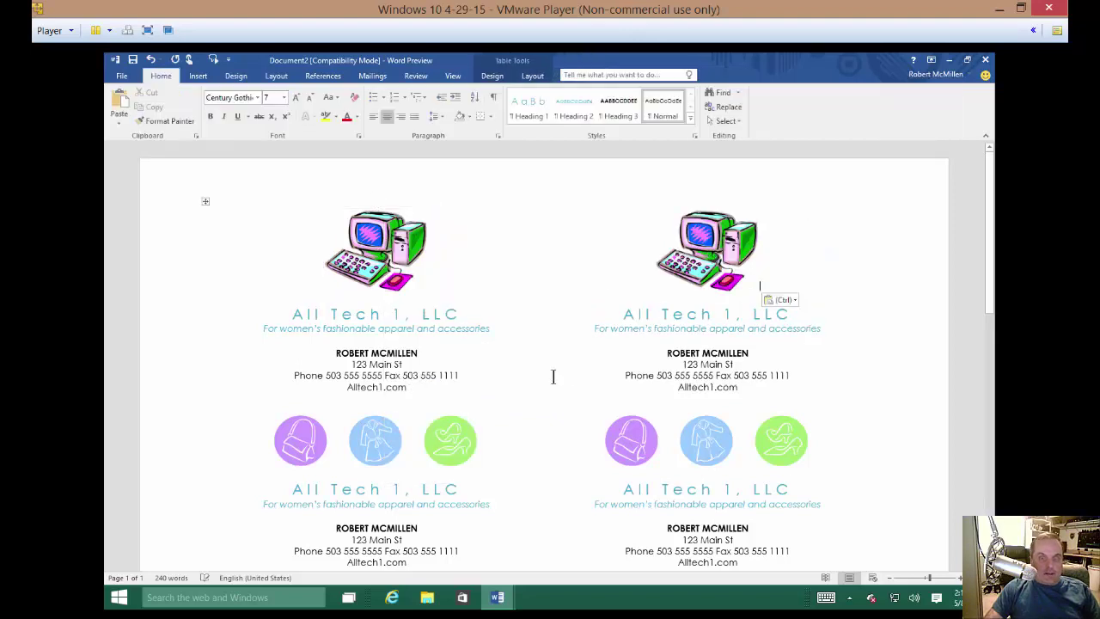
Step: Paste the computer clip art over the icons on the second and third rows of cards
click(387, 440)
key(ctrl+v)
click(707, 429)
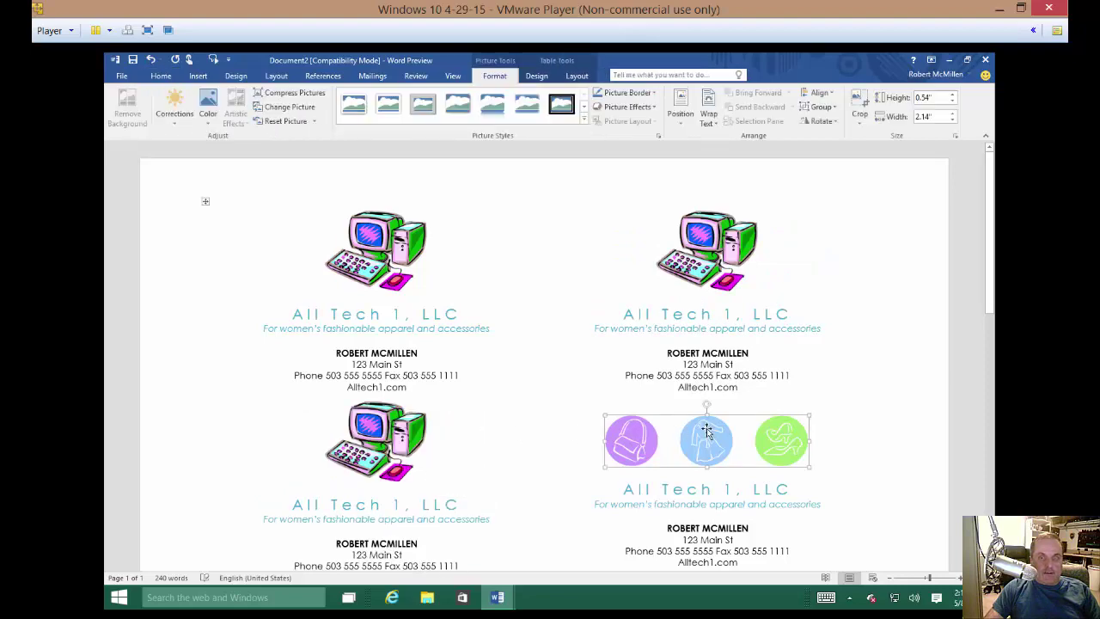
key(ctrl+v)
scroll(756, 387, down, 2)
scroll(756, 387, down, 3)
click(391, 430)
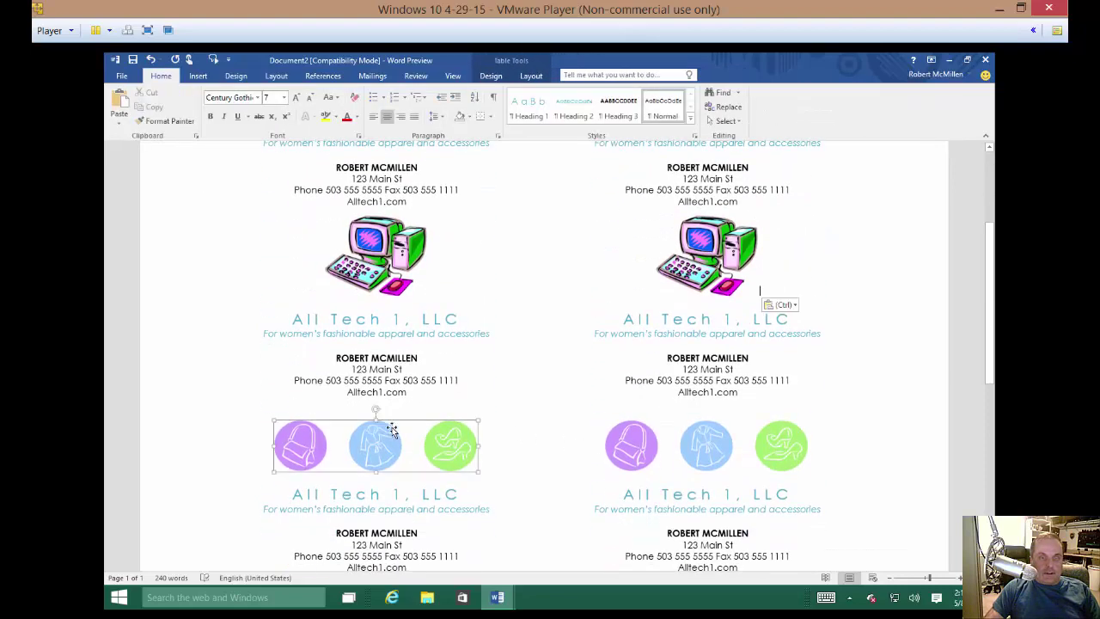
key(ctrl+v)
click(750, 435)
key(ctrl+v)
Step: Paste the clip art over the fourth and bottom rows' icons, then return to the top
scroll(751, 434, down, 3)
scroll(515, 430, down, 3)
click(355, 454)
key(ctrl+v)
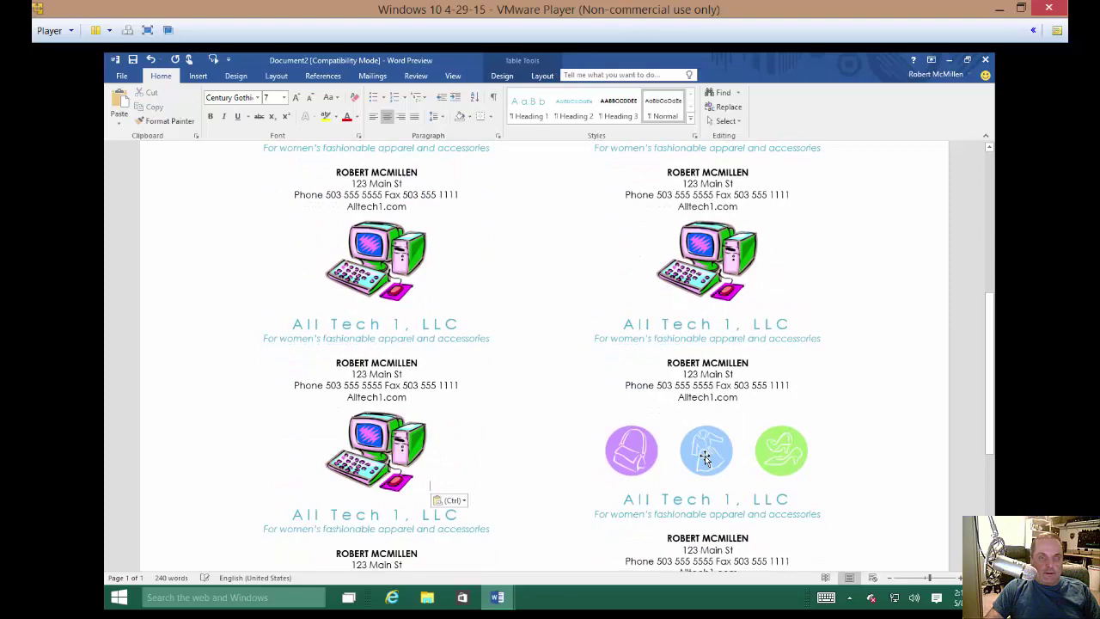
click(705, 450)
key(ctrl+v)
scroll(518, 473, down, 3)
scroll(479, 473, down, 3)
click(430, 459)
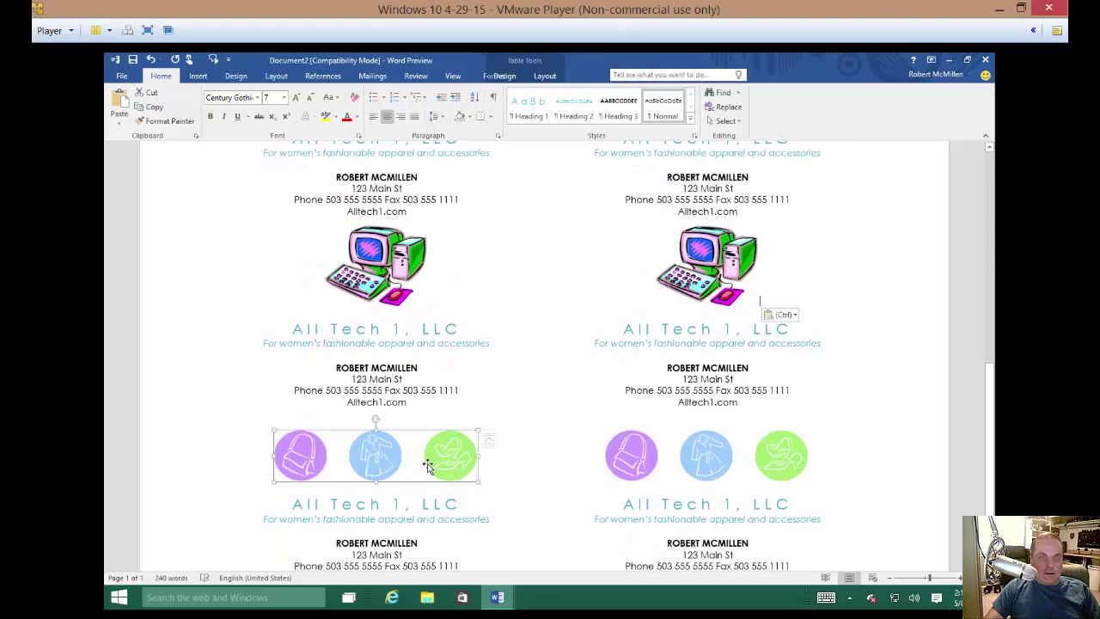
key(ctrl+v)
click(663, 461)
key(ctrl+v)
scroll(667, 464, up, 10)
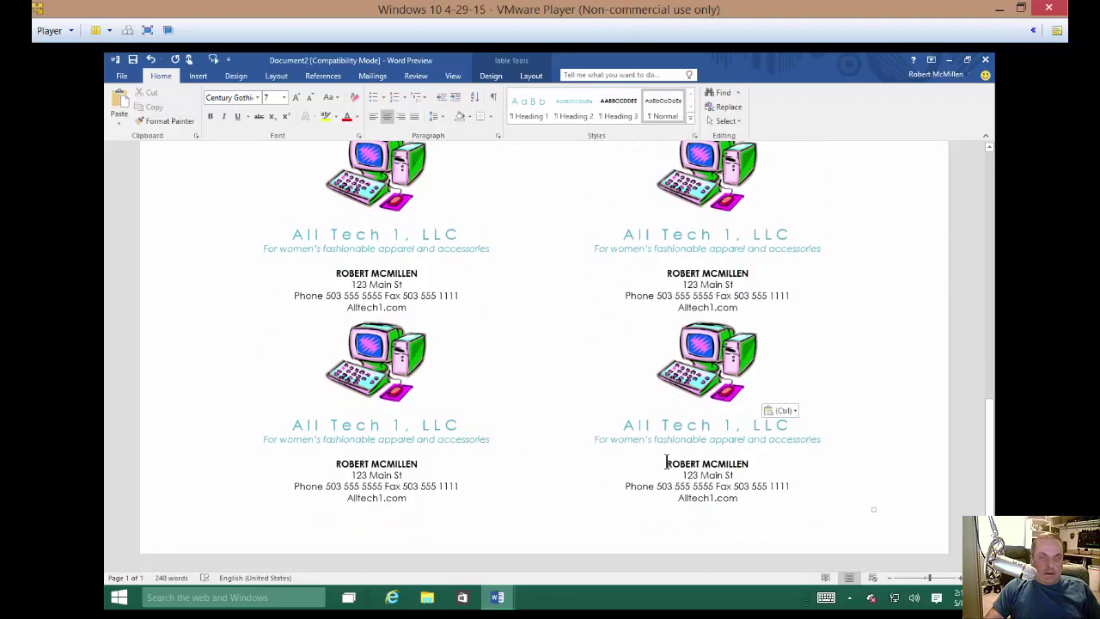
scroll(667, 465, up, 3)
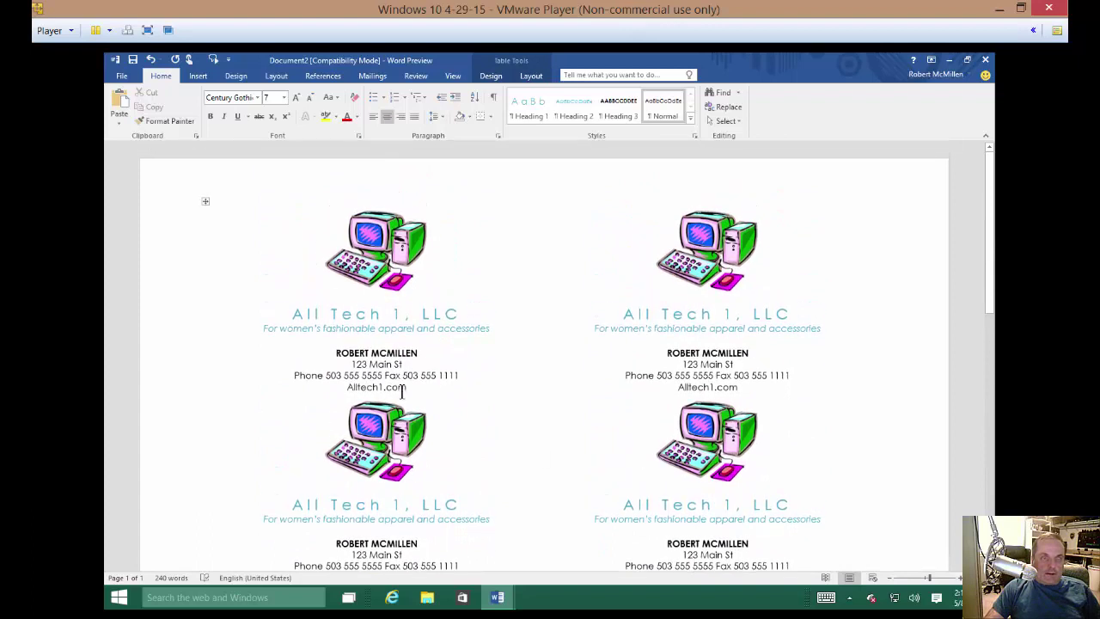
triple_click(362, 327)
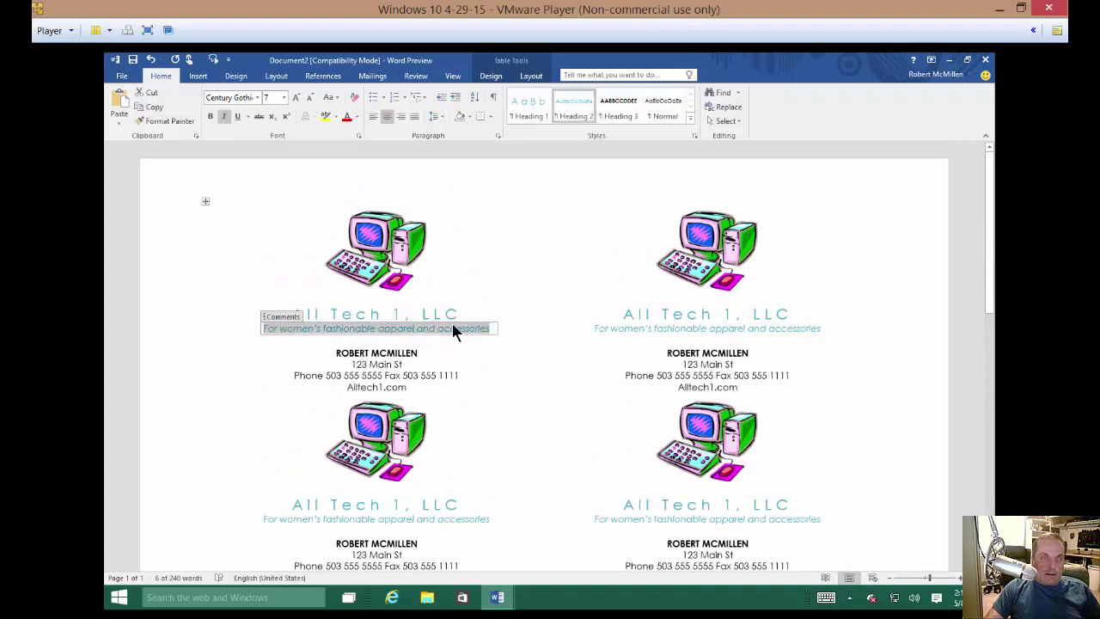
click(346, 355)
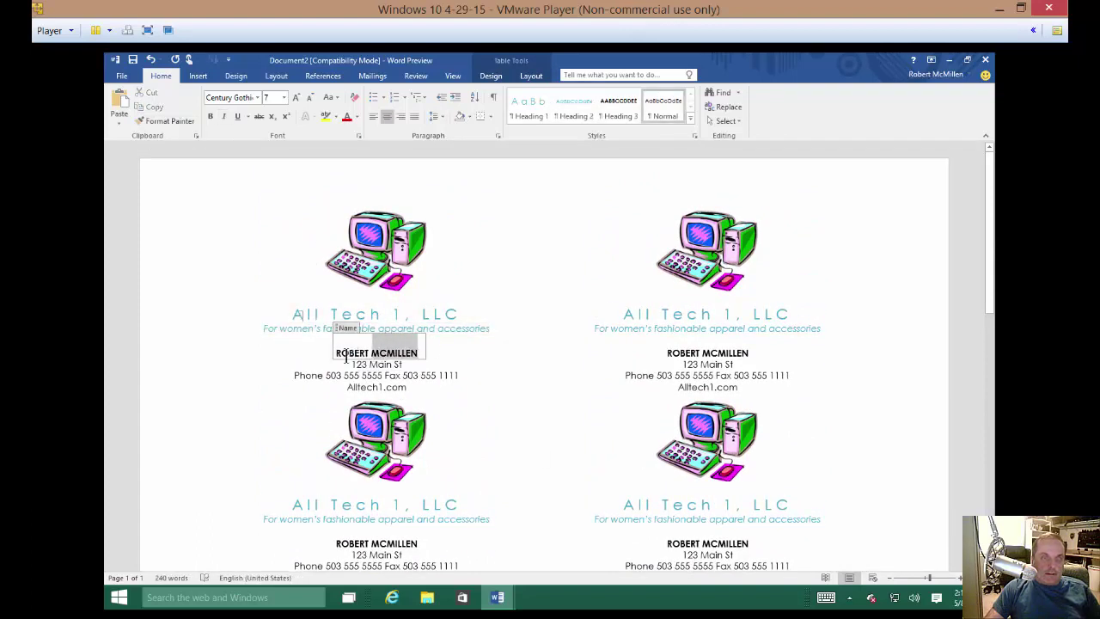
triple_click(337, 356)
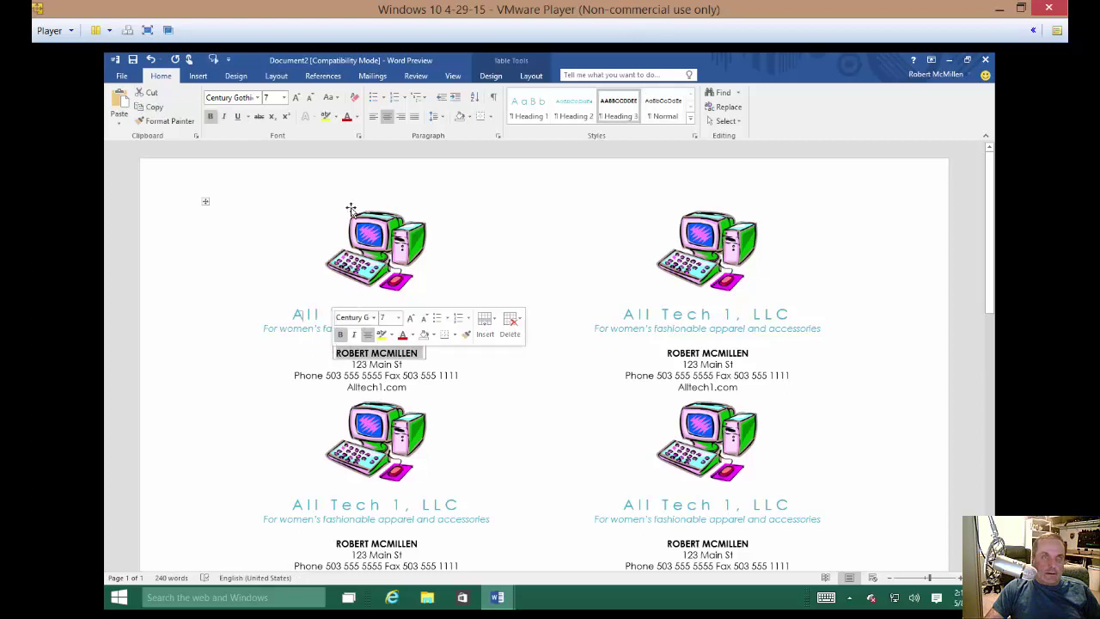
click(257, 98)
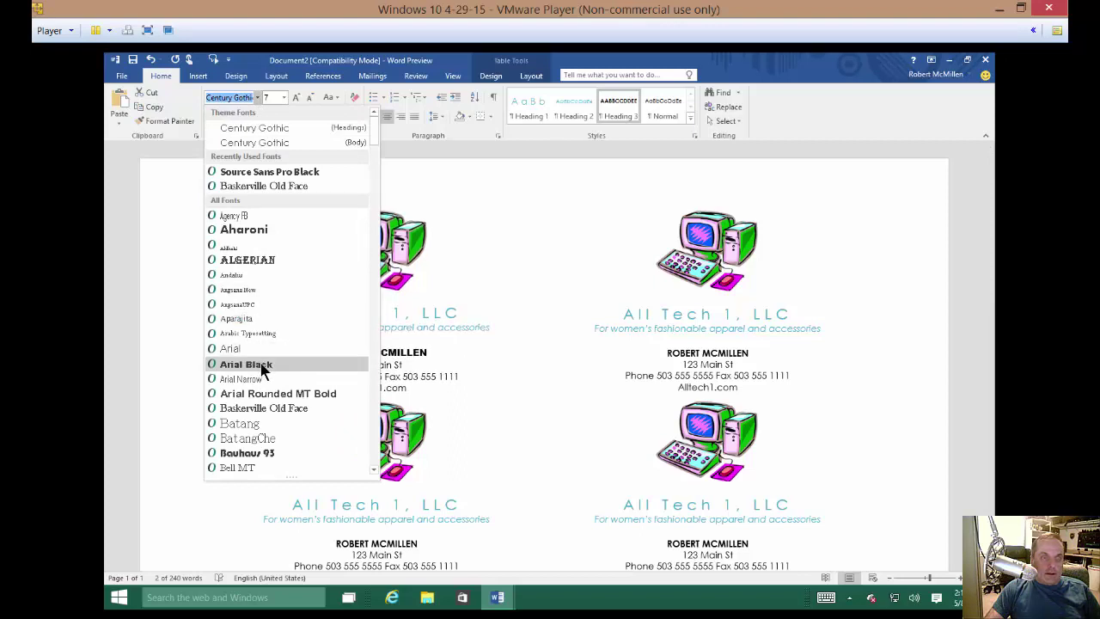
click(269, 407)
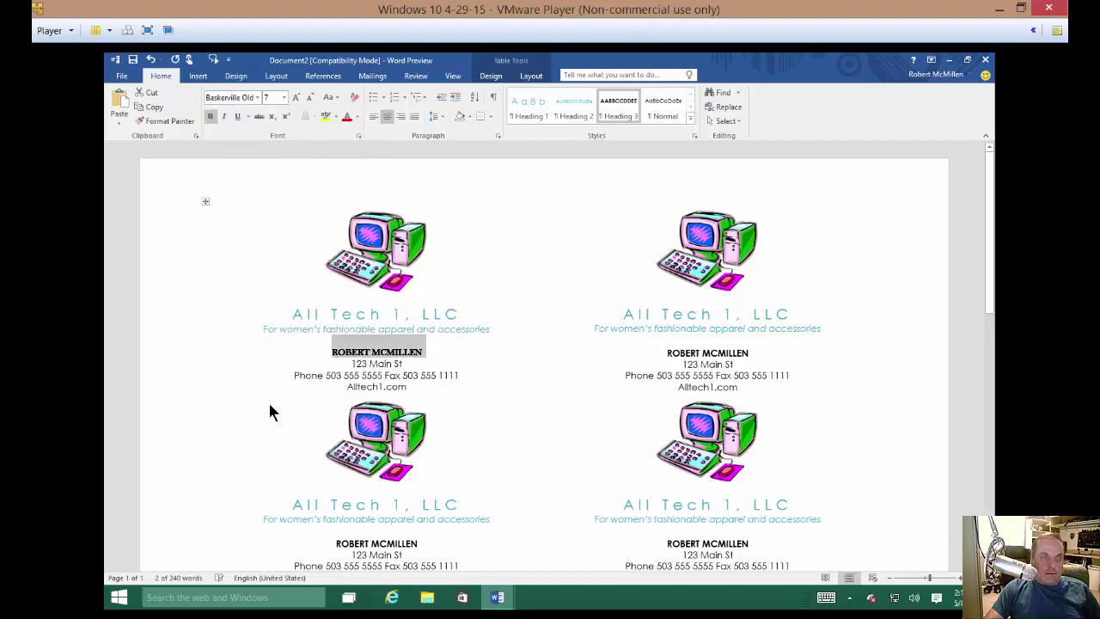
click(454, 364)
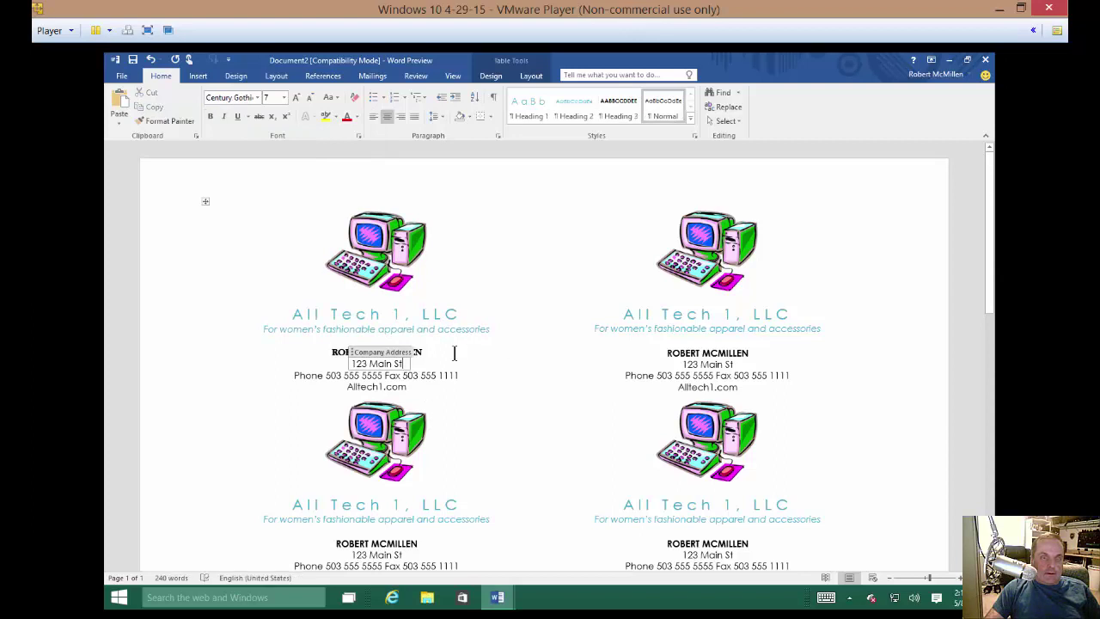
click(490, 352)
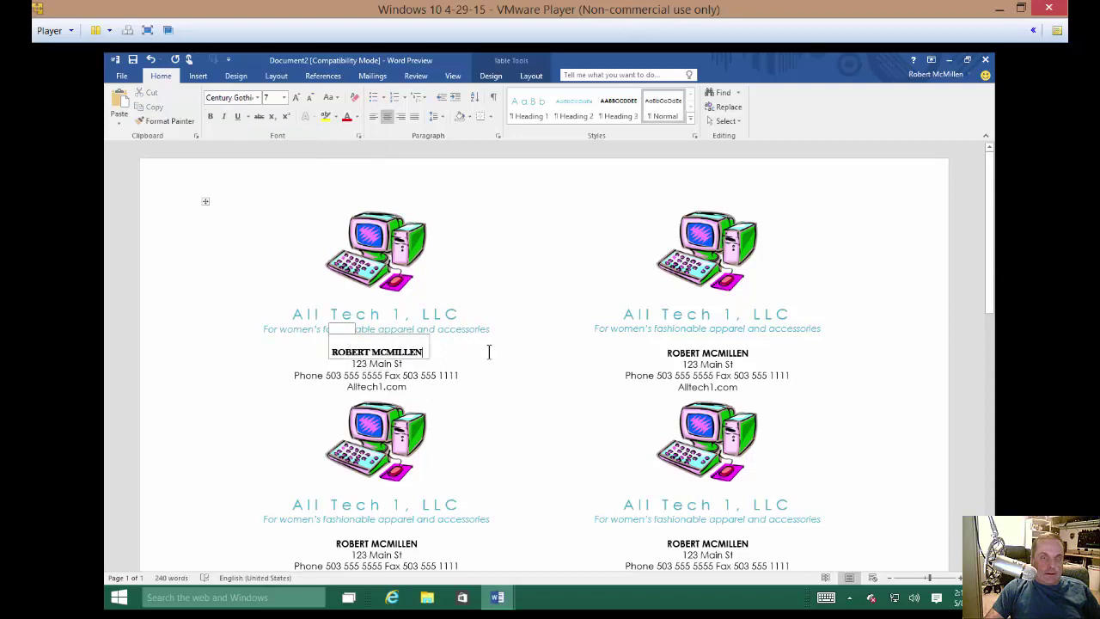
Step: Select 'All Tech 1, LLC' on the first card and set its font colour to dark red
click(430, 386)
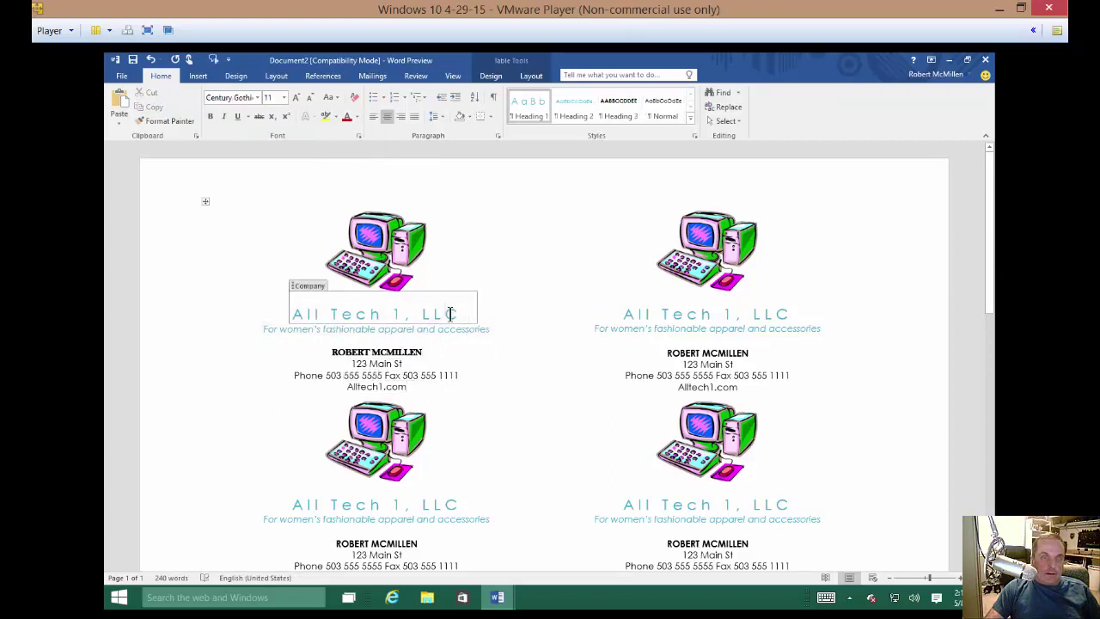
drag(458, 313, 294, 314)
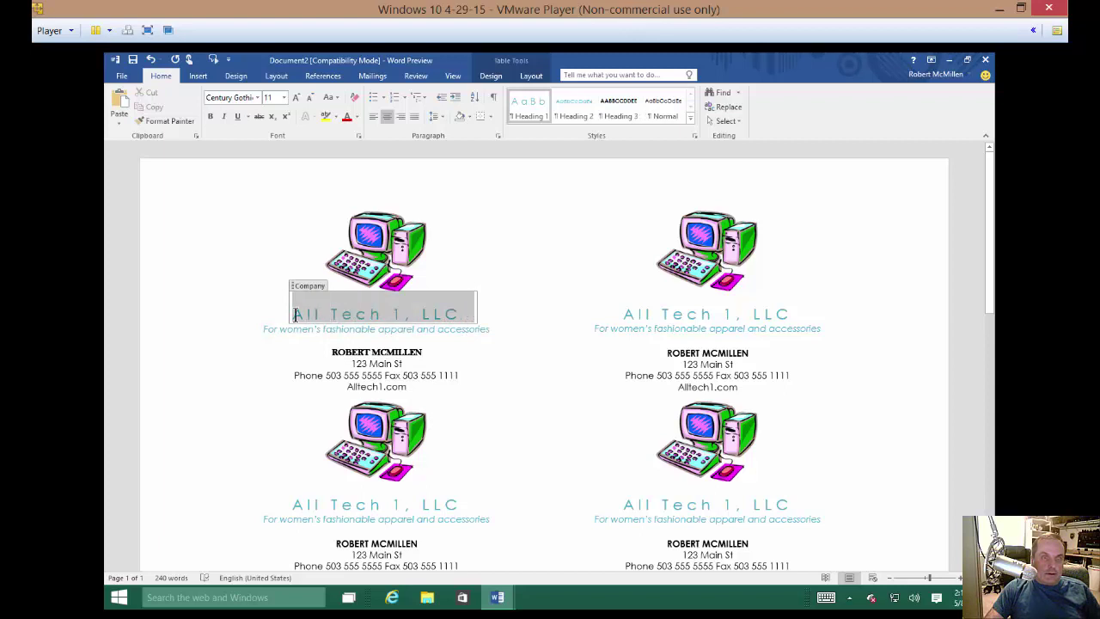
click(357, 121)
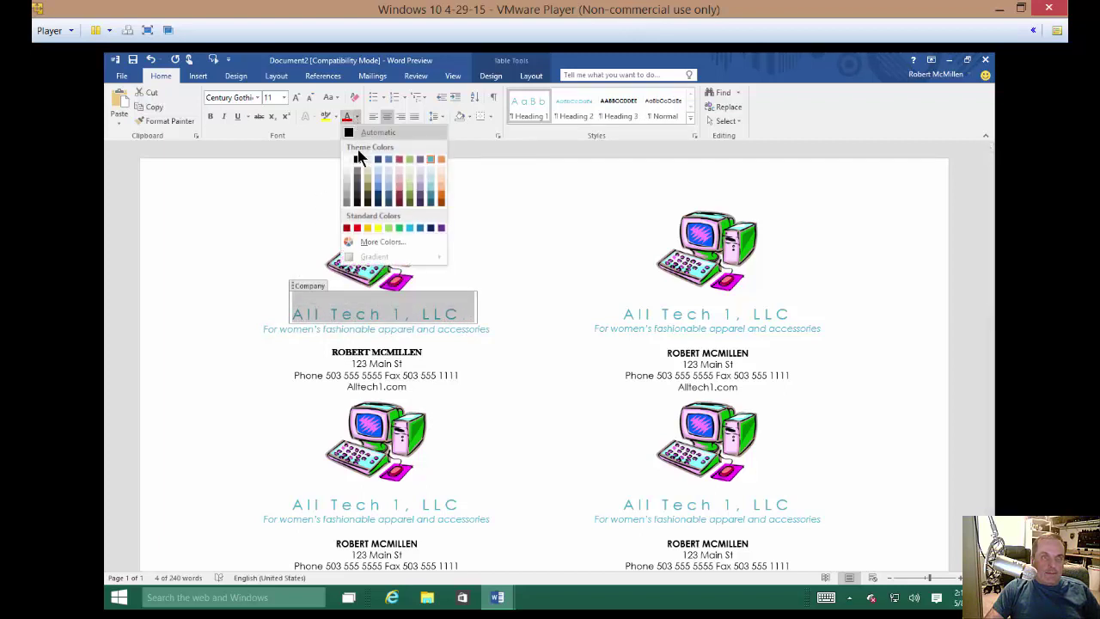
click(398, 200)
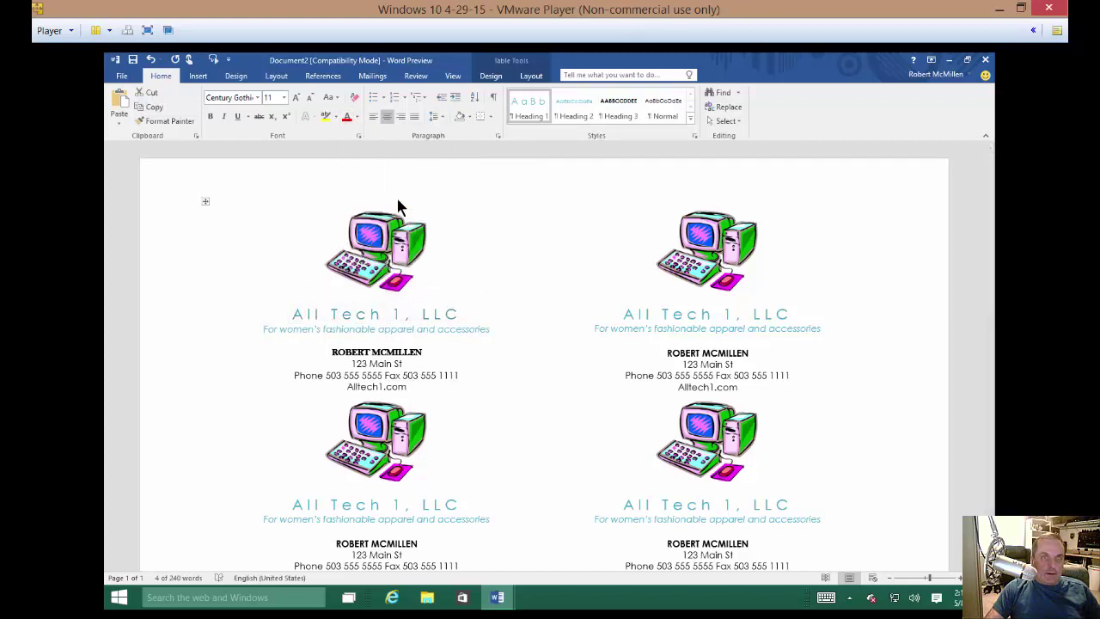
click(571, 310)
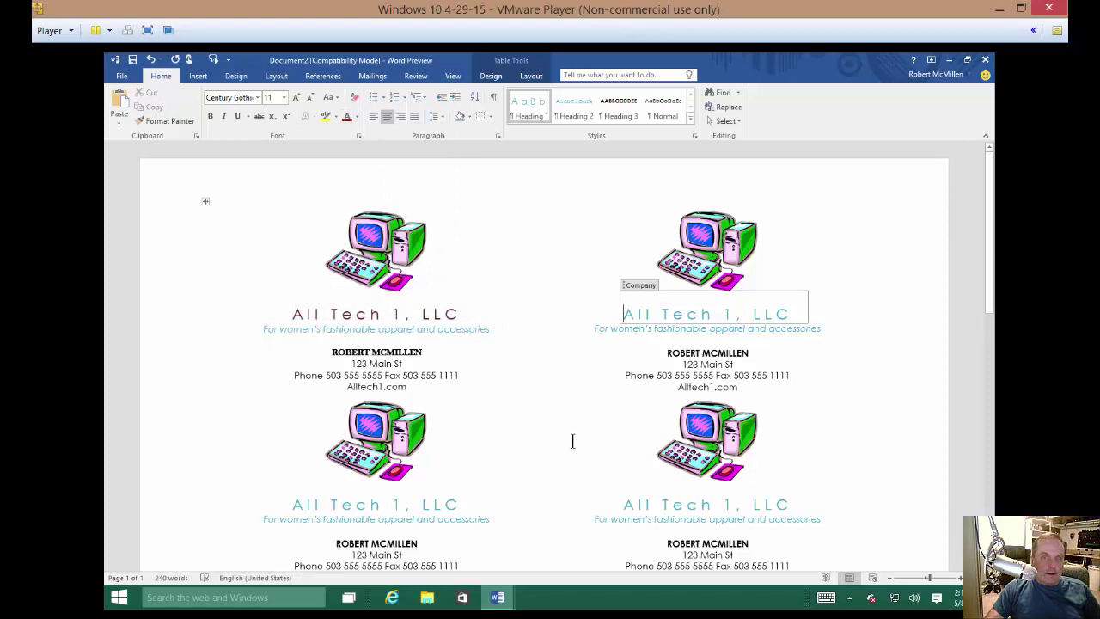
key(Down)
key(Down)
key(Down)
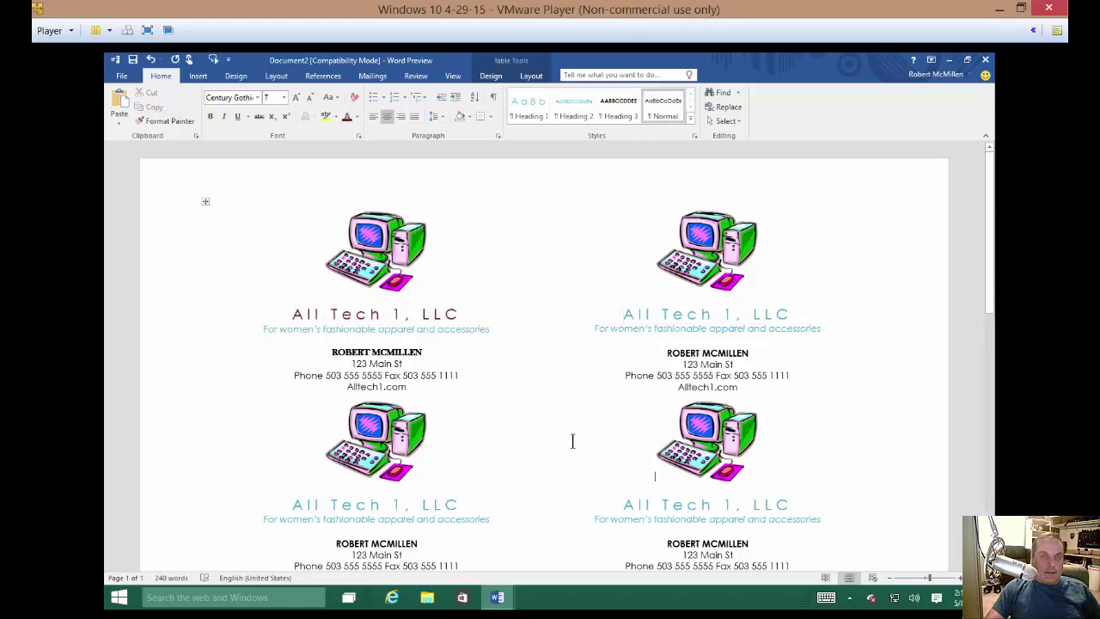